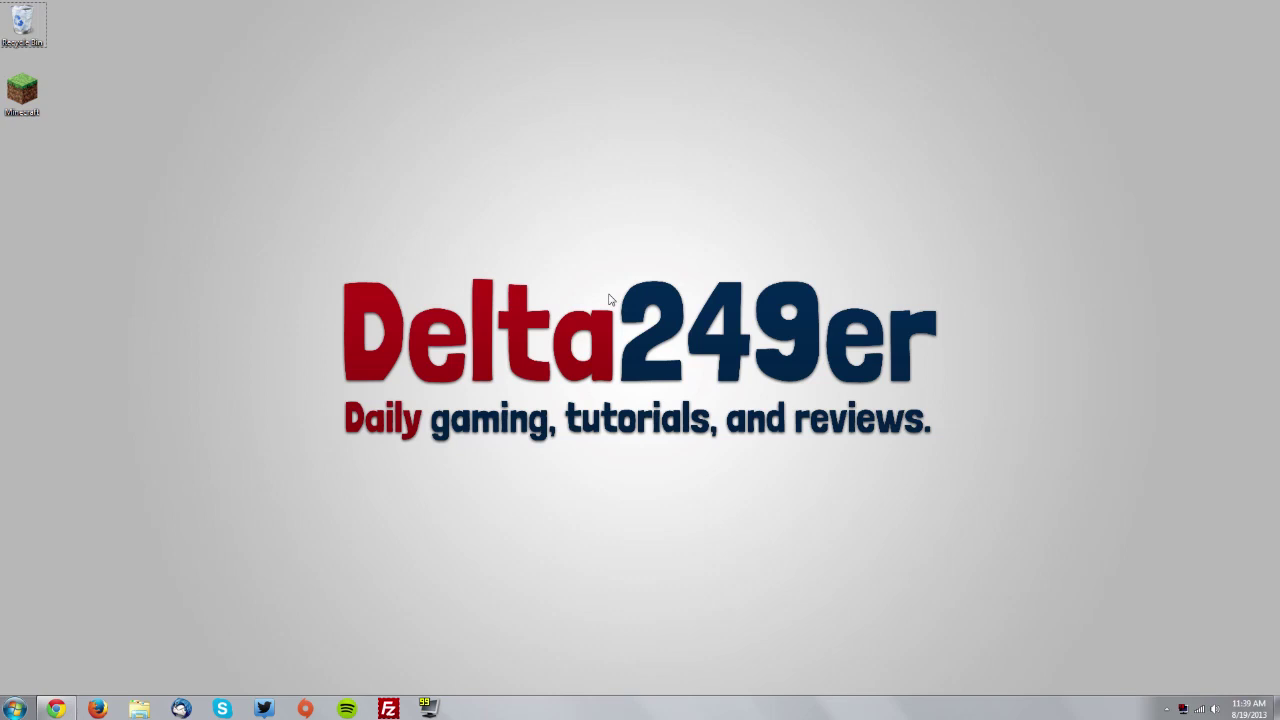
Step: Download Rei's Minimap v3.4_01 for Minecraft 1.6.2 from the forum topic's Download list, passing through the adf.ly ad page
{"action": "left_click", "coordinate": [119, 608]}
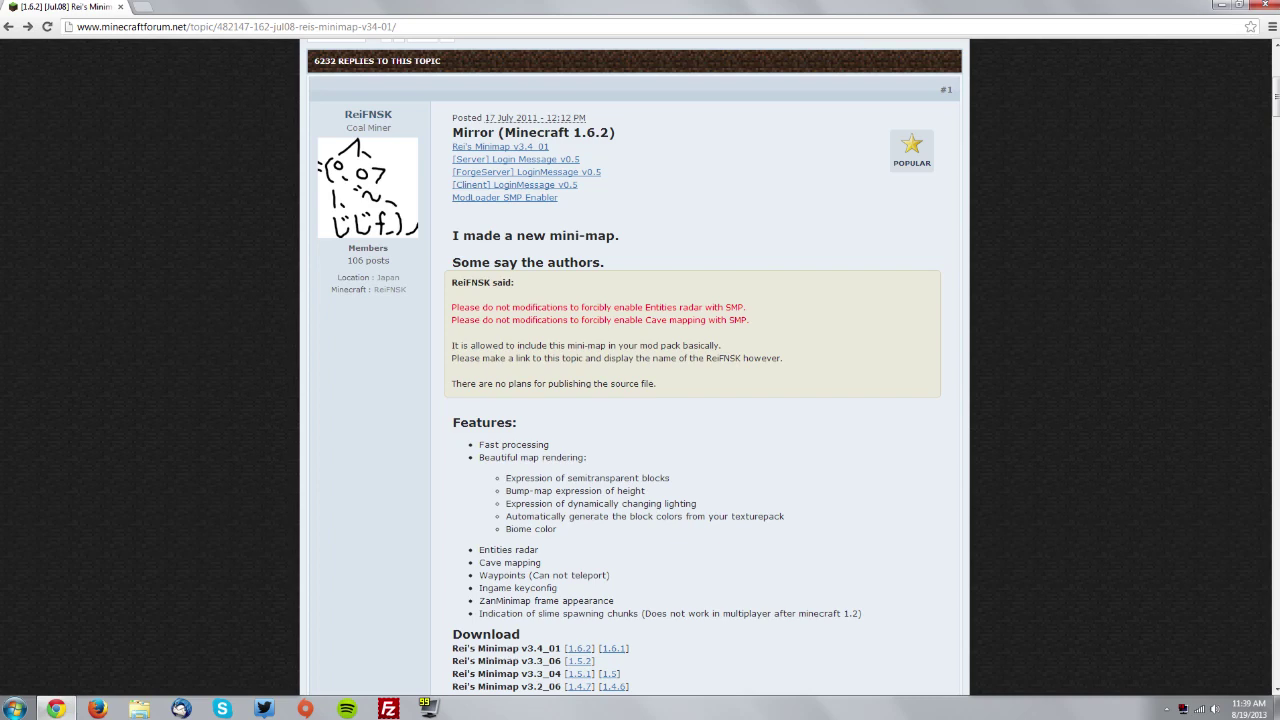
{"action": "scroll", "coordinate": [205, 197], "scroll_direction": "down", "scroll_amount": 1}
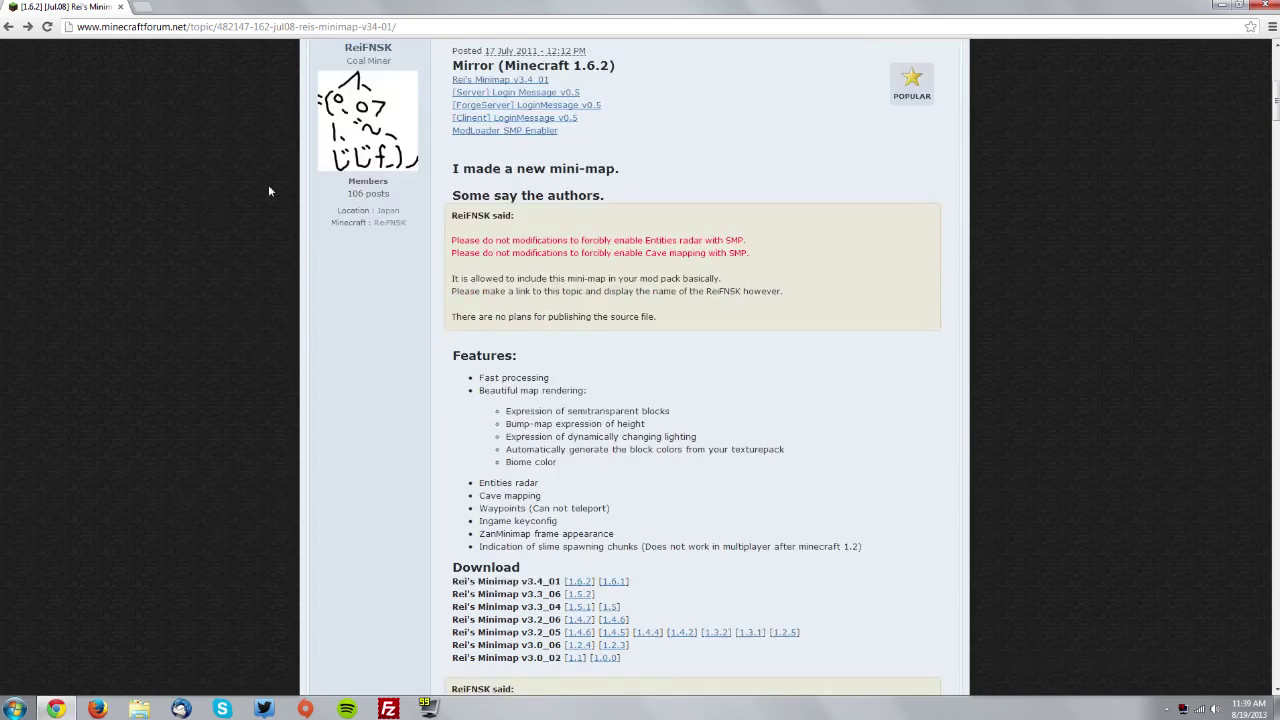
{"action": "scroll", "coordinate": [268, 184], "scroll_direction": "down", "scroll_amount": 3}
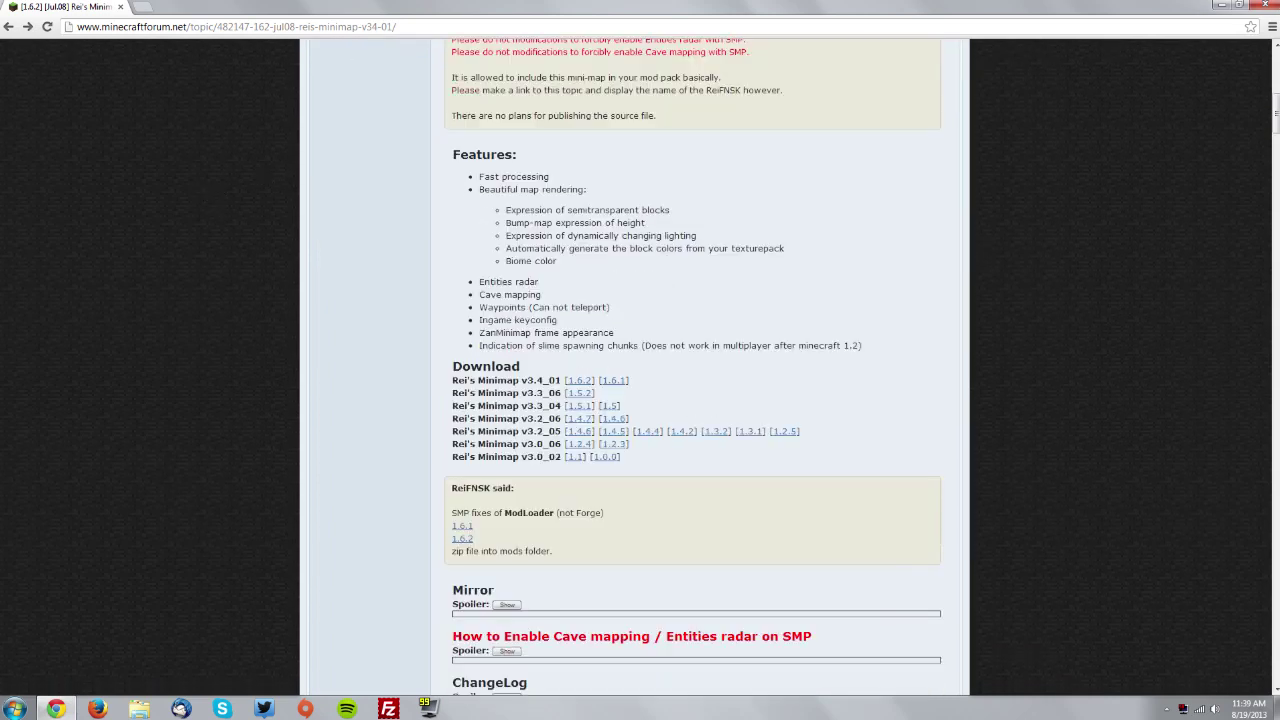
{"action": "double_click", "coordinate": [530, 372]}
{"action": "left_click", "coordinate": [554, 376]}
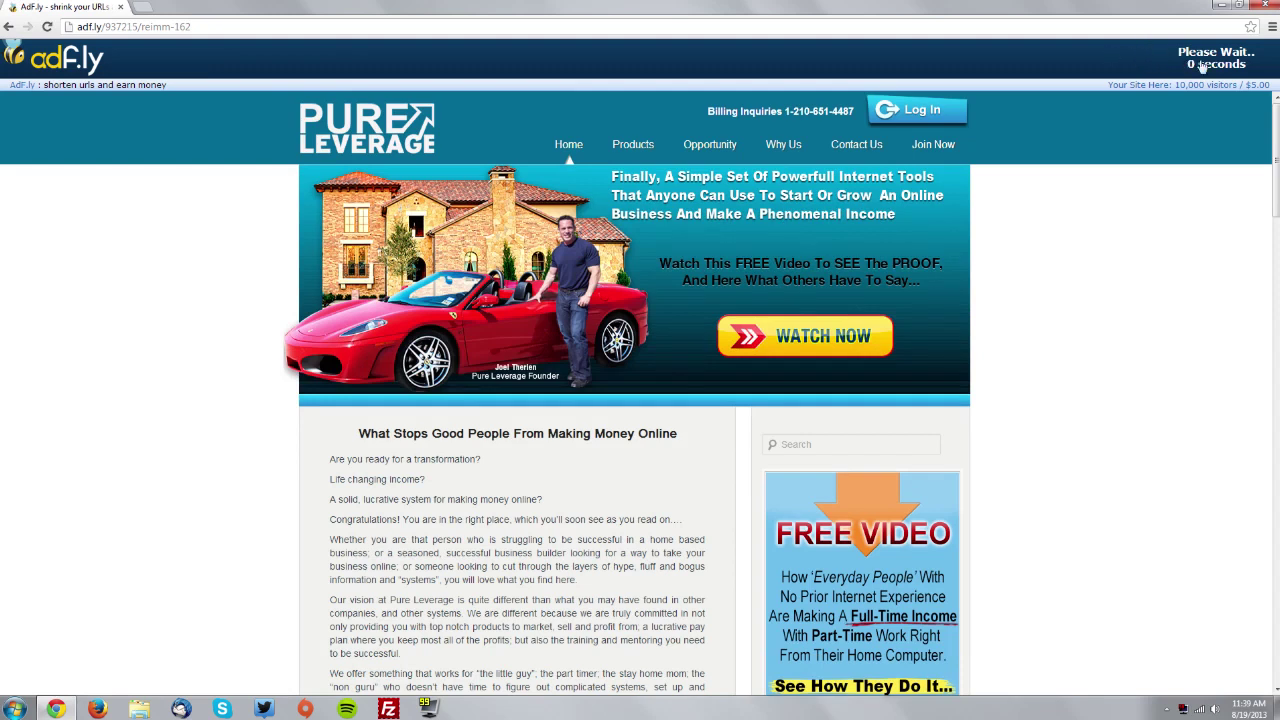
{"action": "left_click", "coordinate": [1205, 62]}
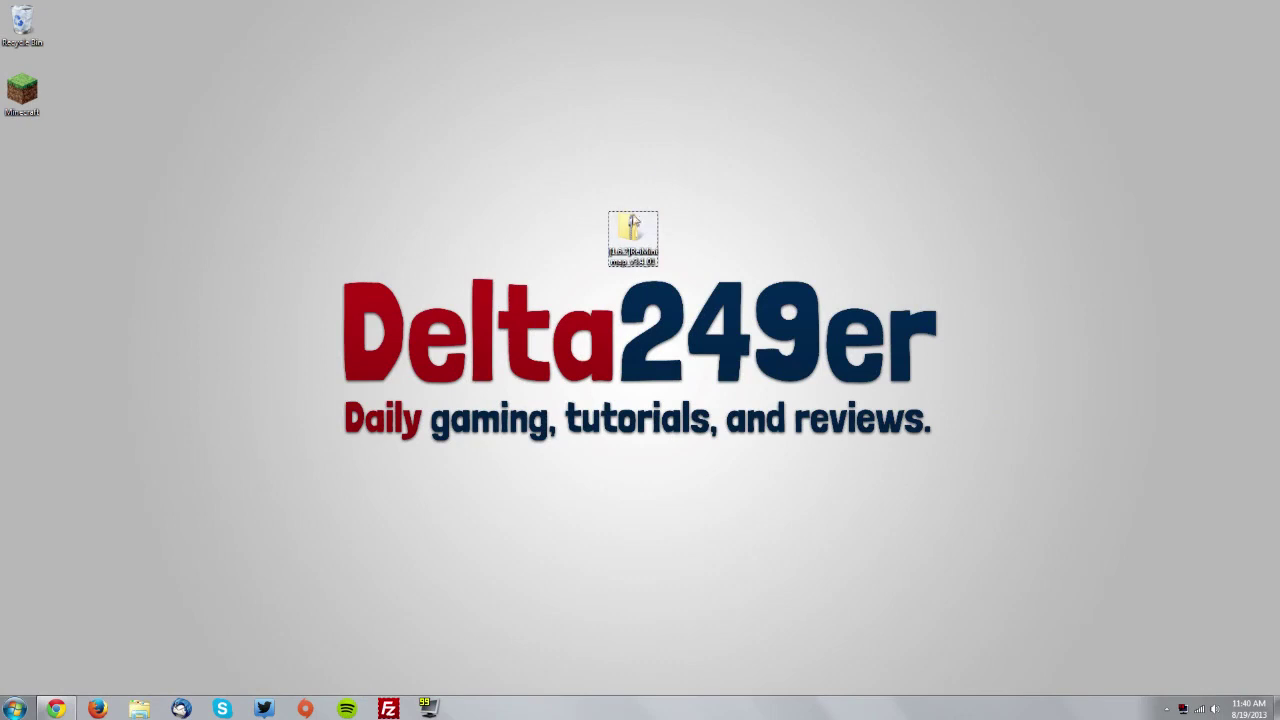
Step: Extract the downloaded [1.6.2]ReiMinimap_v3.4_01 zip to a folder of the same name on the desktop
{"action": "right_click", "coordinate": [637, 221]}
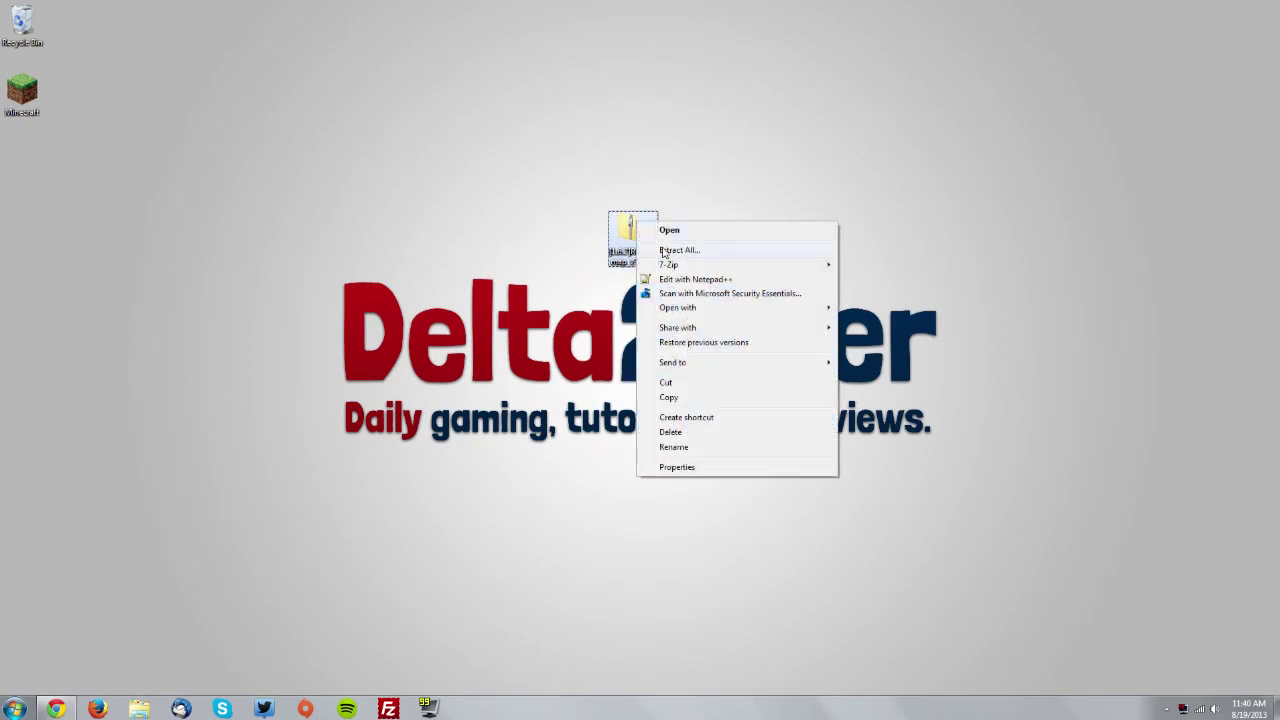
{"action": "left_click", "coordinate": [663, 252]}
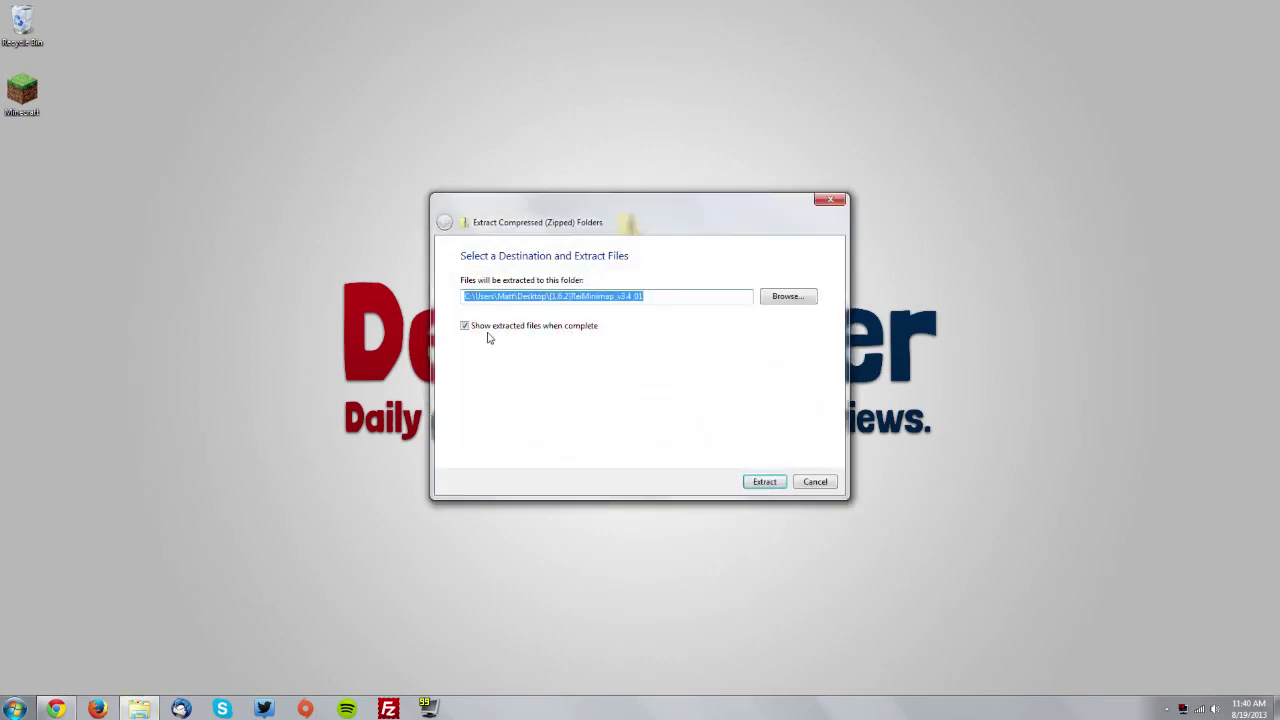
{"action": "left_click", "coordinate": [764, 482]}
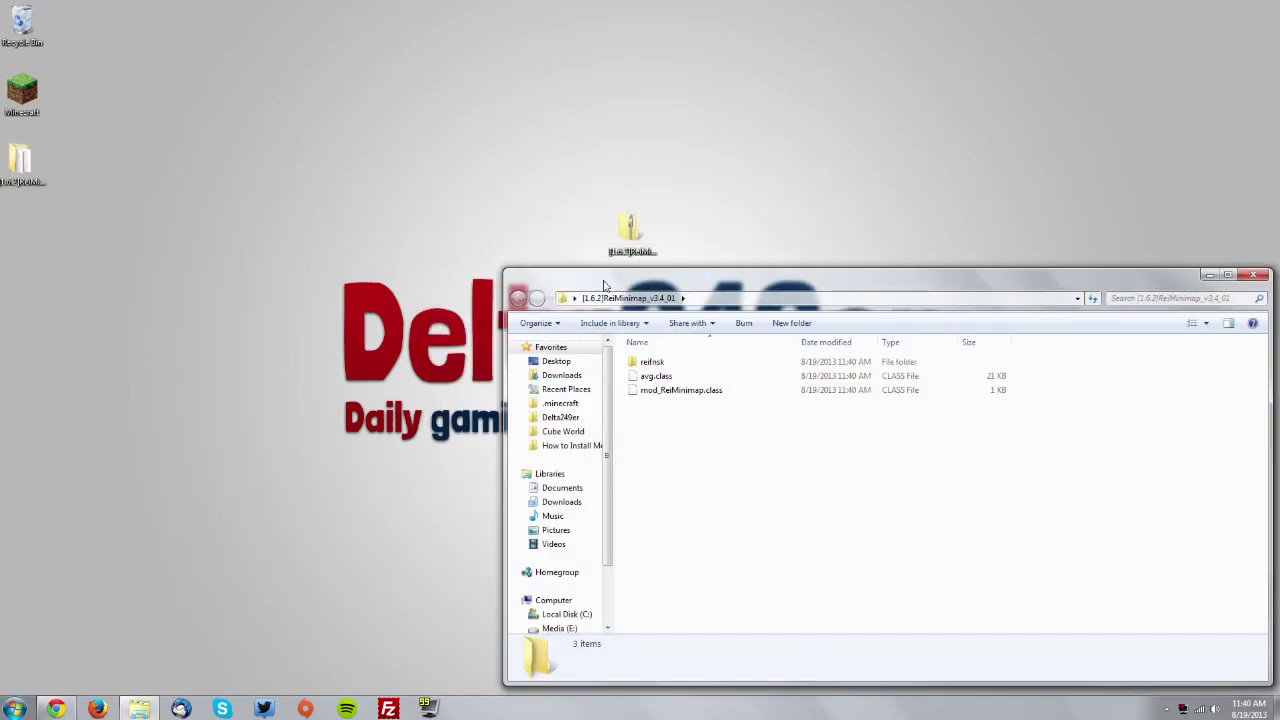
{"action": "mouse_move", "coordinate": [603, 286]}
{"action": "left_mouse_down"}
{"action": "mouse_move", "coordinate": [586, 268]}
{"action": "mouse_move", "coordinate": [601, 275]}
{"action": "left_mouse_up"}
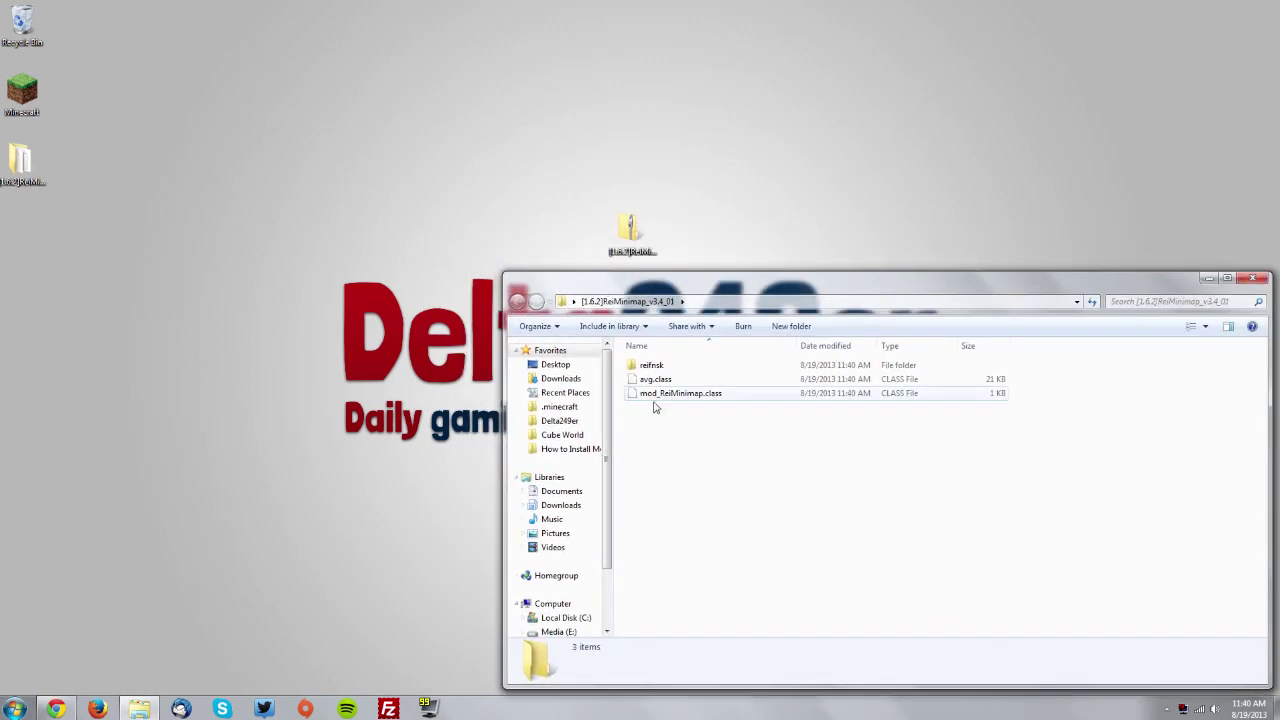
Step: Run %appdata% to reach the Roaming folder and open .minecraft\versions in it
{"action": "left_click", "coordinate": [357, 323]}
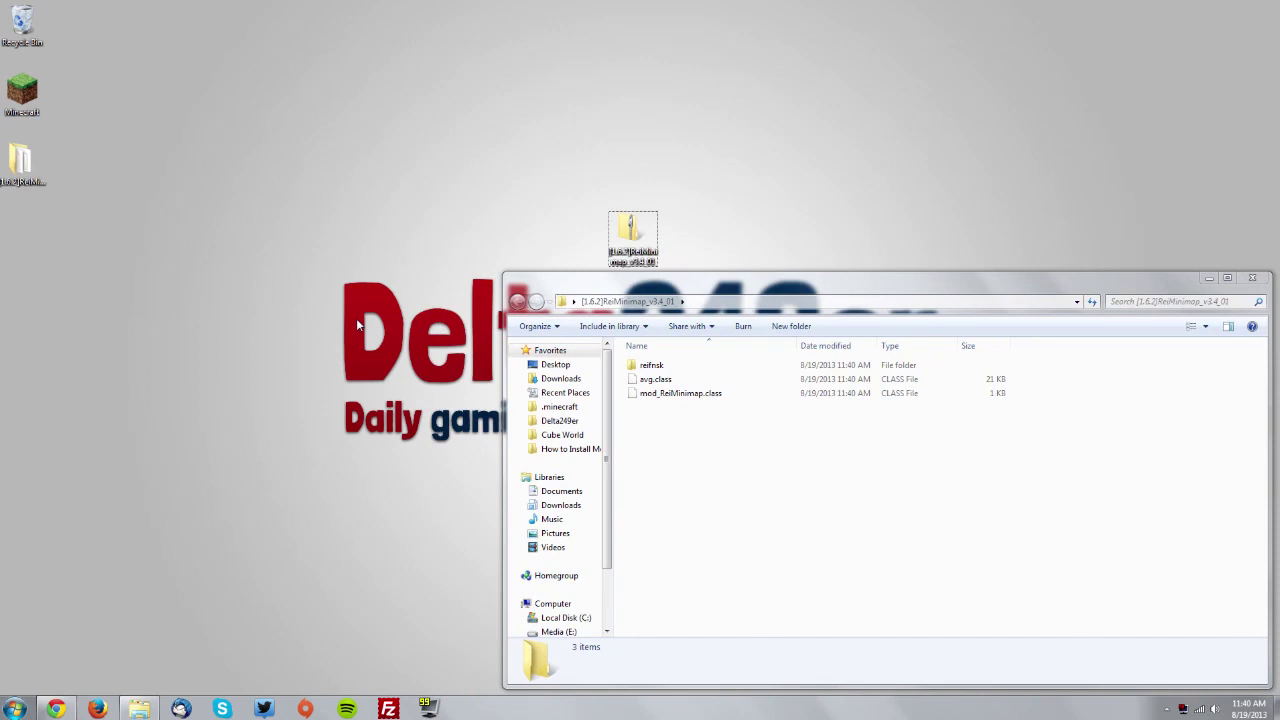
{"action": "key", "text": "super+r"}
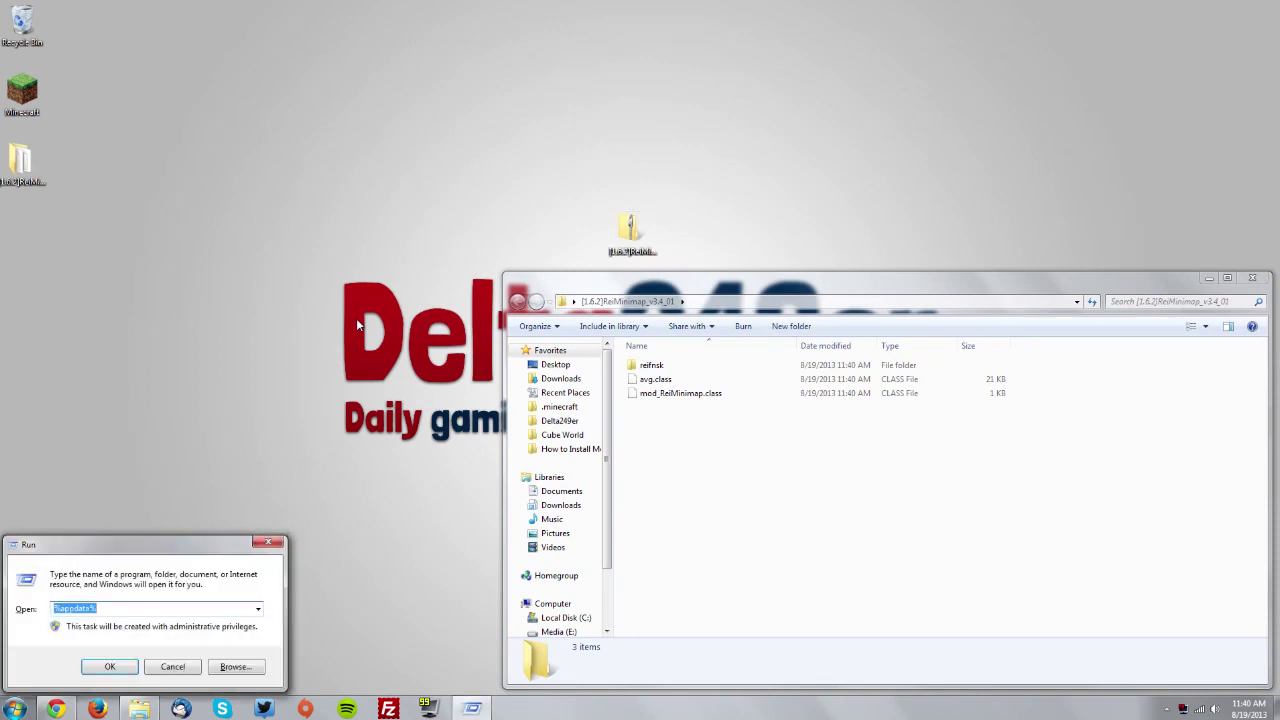
{"action": "type", "text": "%ap"}
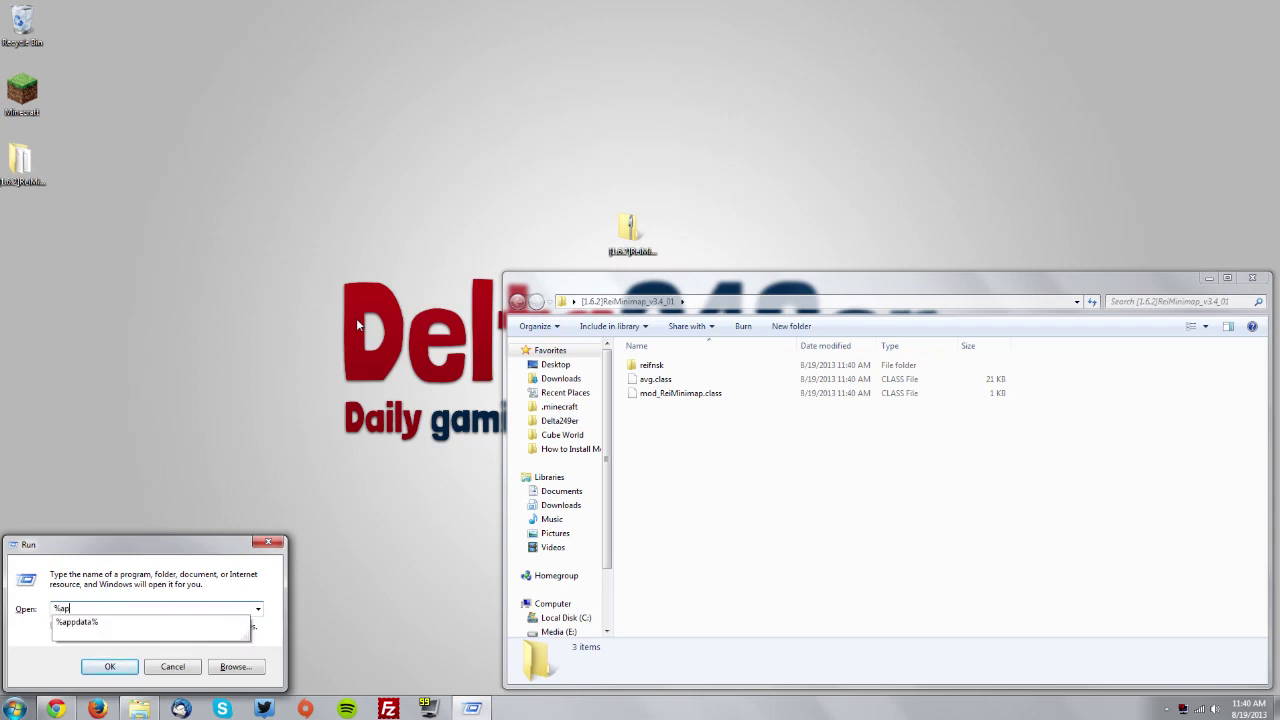
{"action": "type", "text": "pdata%"}
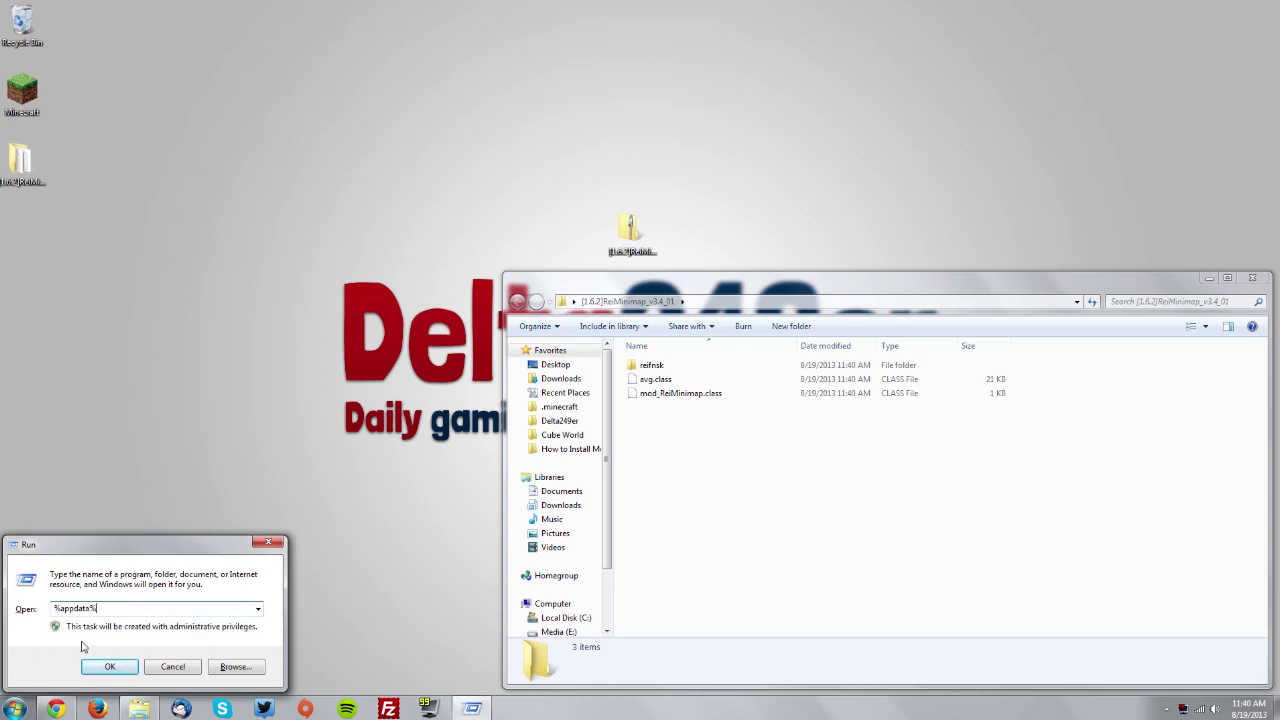
{"action": "left_click", "coordinate": [112, 665]}
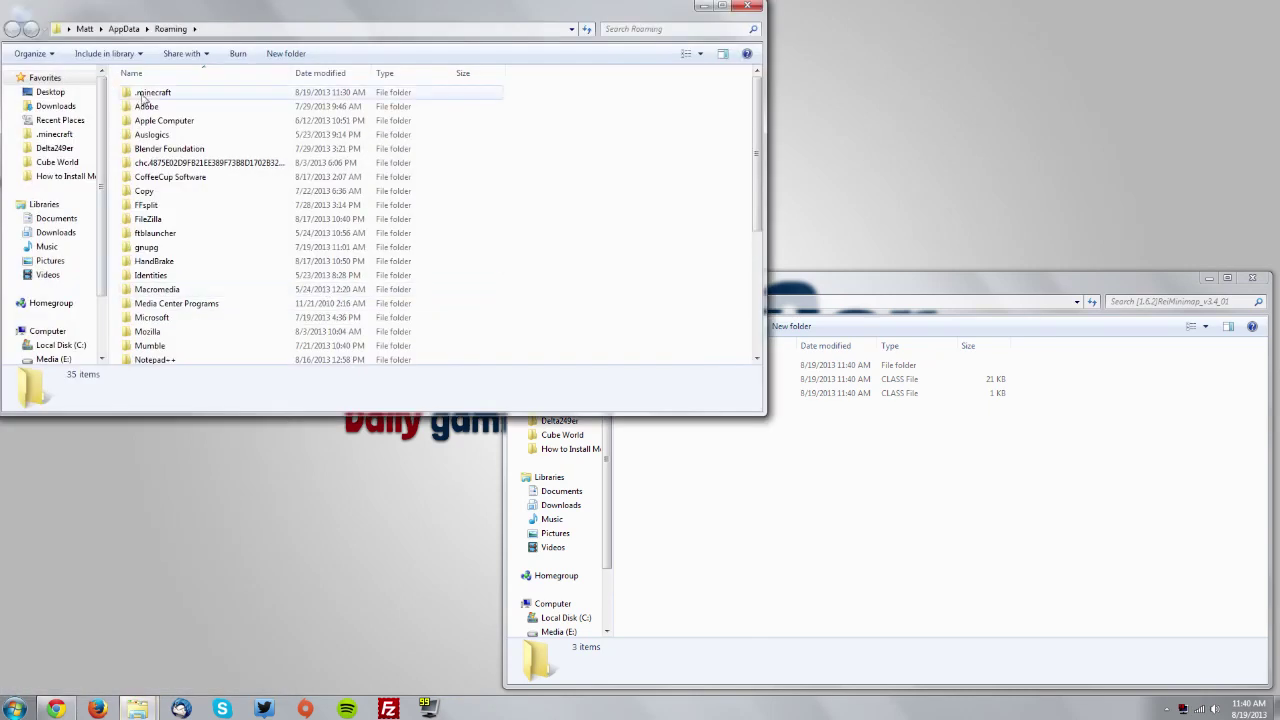
{"action": "double_click", "coordinate": [150, 92]}
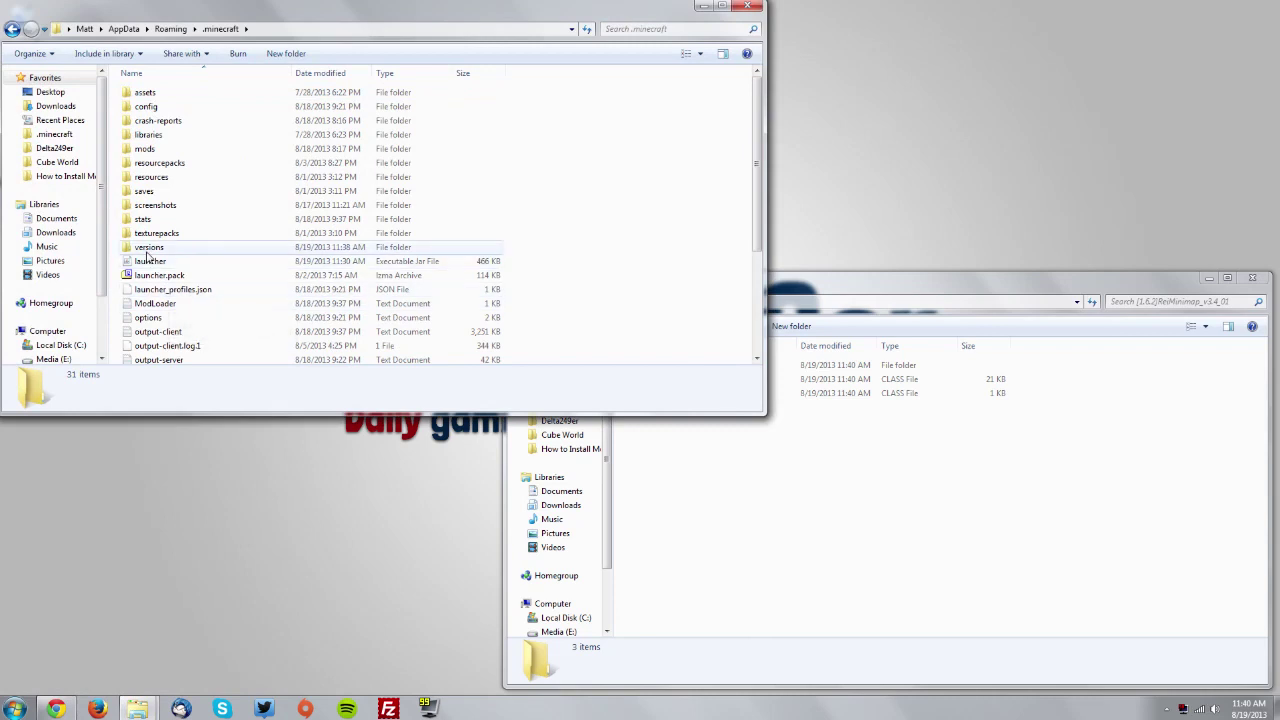
{"action": "double_click", "coordinate": [147, 250]}
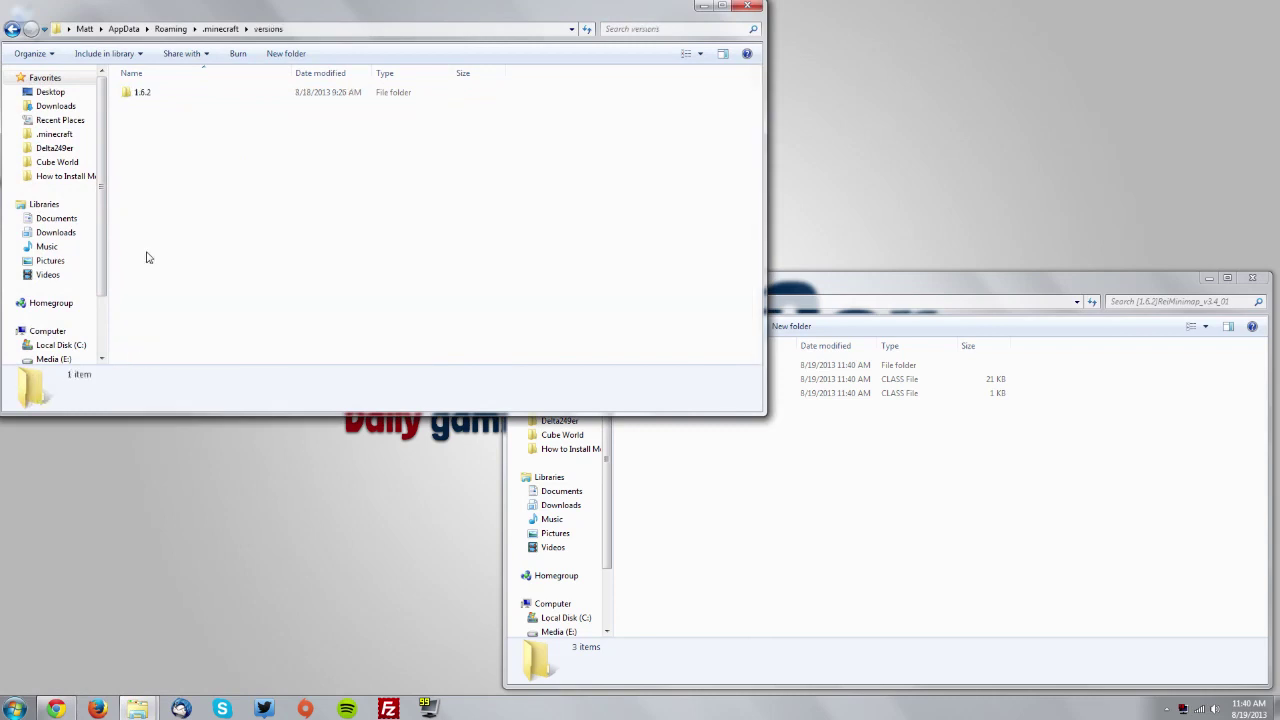
Step: Duplicate the 1.6.2 folder inside the versions folder
{"action": "left_click", "coordinate": [149, 95]}
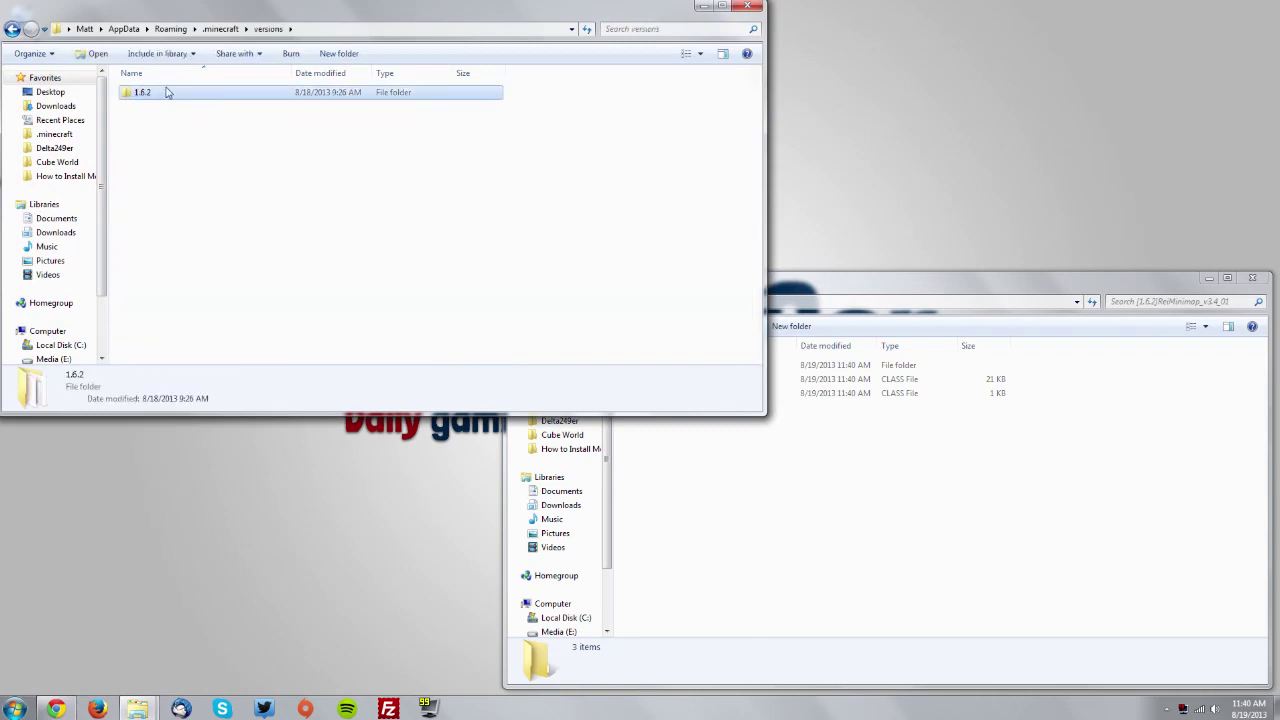
{"action": "right_click", "coordinate": [164, 97]}
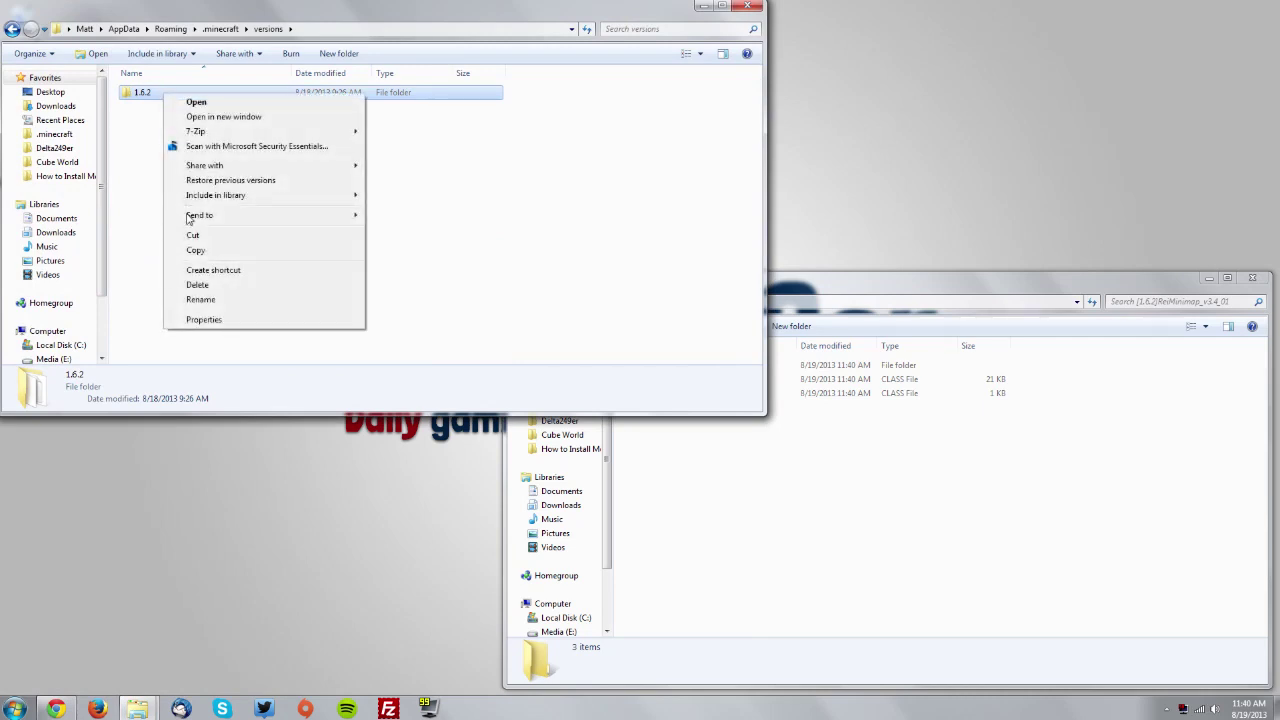
{"action": "left_click", "coordinate": [194, 251]}
{"action": "right_click", "coordinate": [178, 212]}
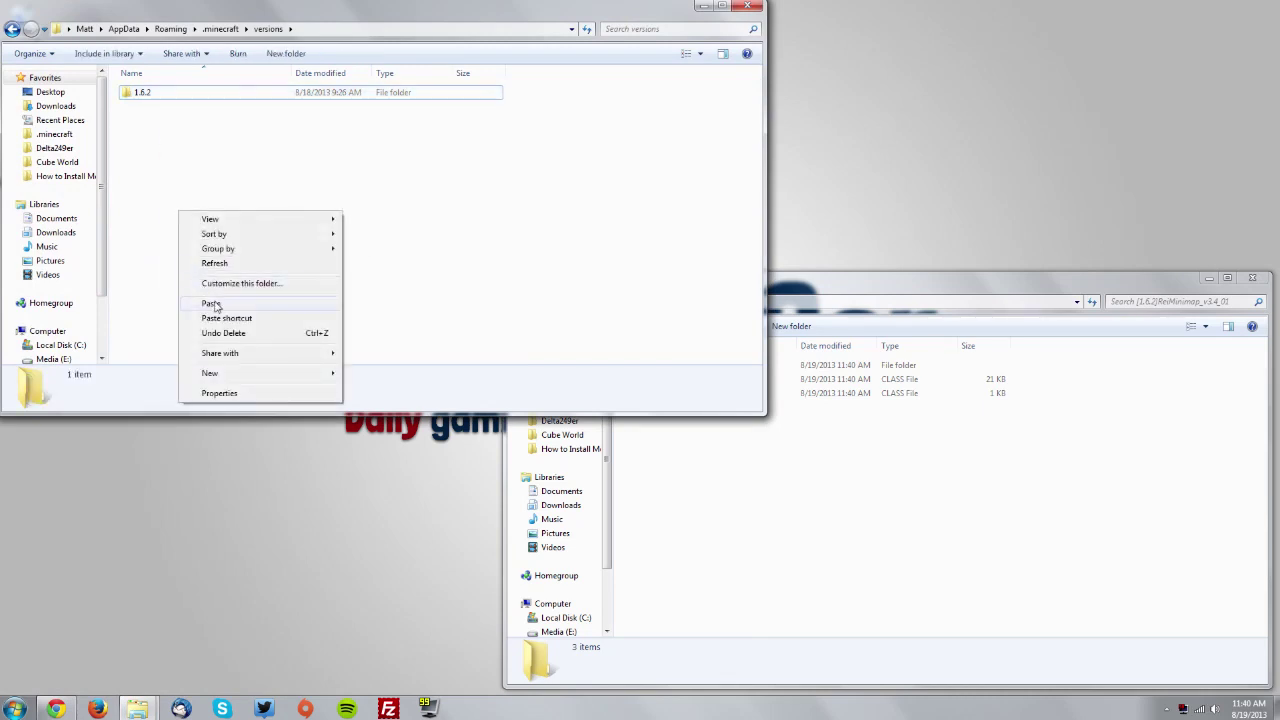
{"action": "left_click", "coordinate": [211, 303]}
Step: Rename the copied version folder to 1.6.2RM
{"action": "right_click", "coordinate": [191, 114]}
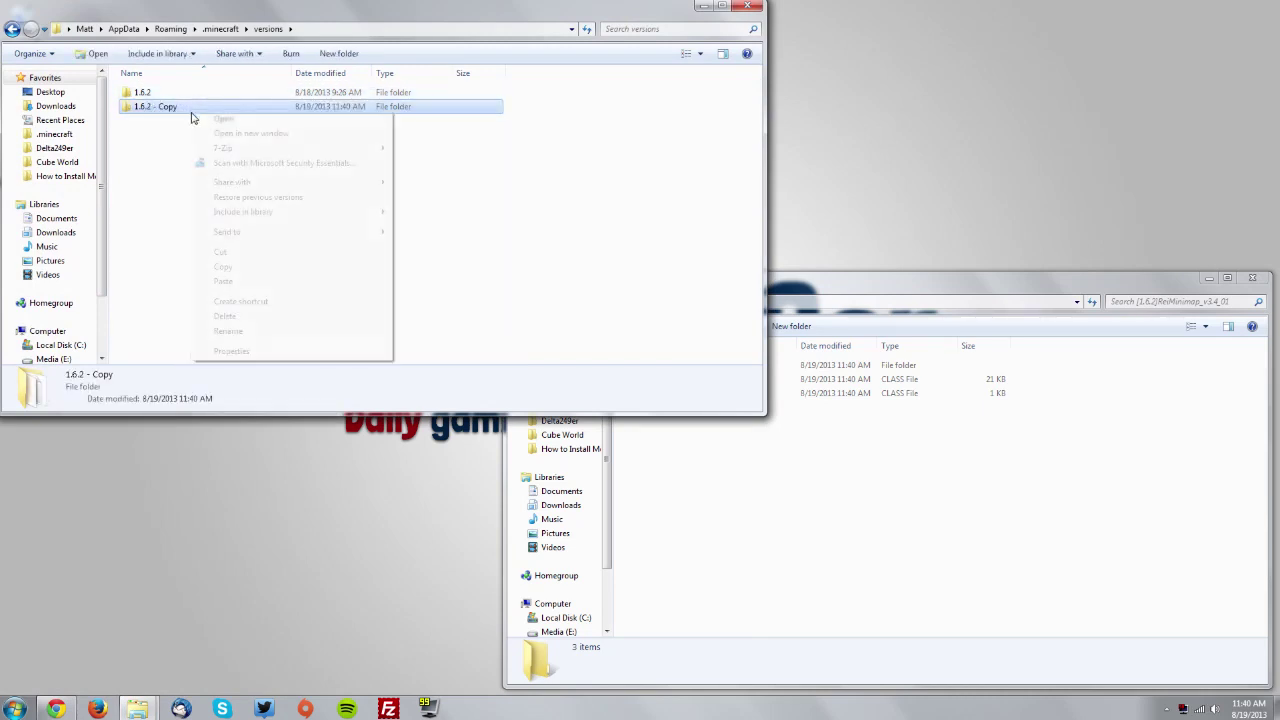
{"action": "left_click", "coordinate": [238, 331]}
{"action": "key", "text": "End"}
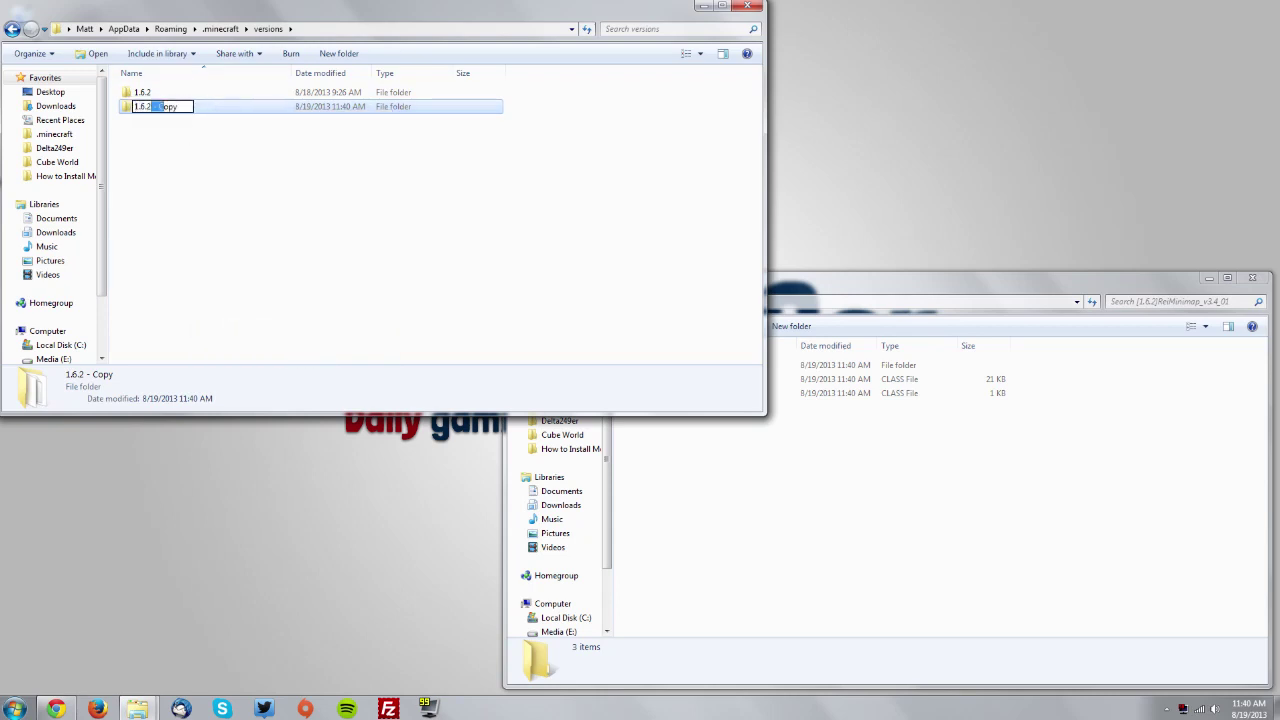
{"action": "key", "text": "shift+Left"}
{"action": "key", "text": "shift+Left"}
{"action": "key", "text": "shift+Left"}
{"action": "key", "text": "shift+Left"}
{"action": "key", "text": "shift+Left"}
{"action": "key", "text": "shift+Left"}
{"action": "key", "text": "shift+Left"}
{"action": "type", "text": "RM"}
{"action": "key", "text": "ctrl+a"}
{"action": "left_click", "coordinate": [237, 147]}
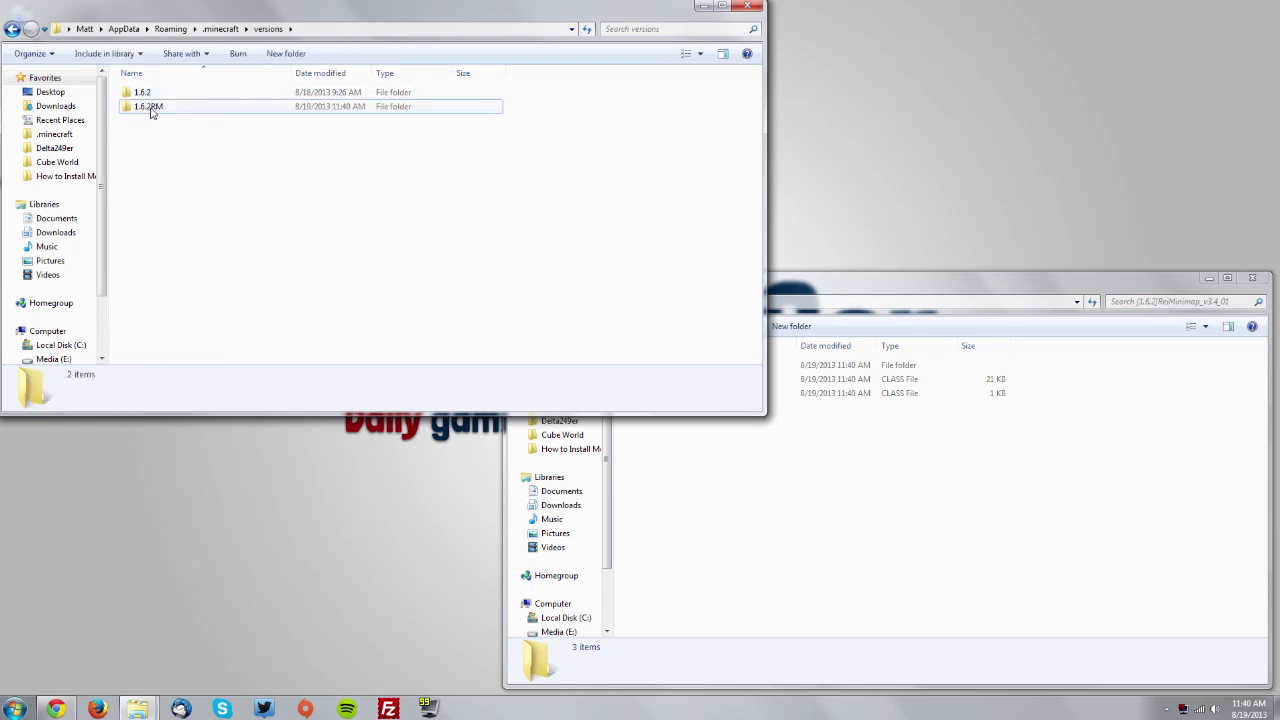
Step: Open the 1.6.2RM folder and rename its executable jar file to 1.6.2RM
{"action": "double_click", "coordinate": [151, 108]}
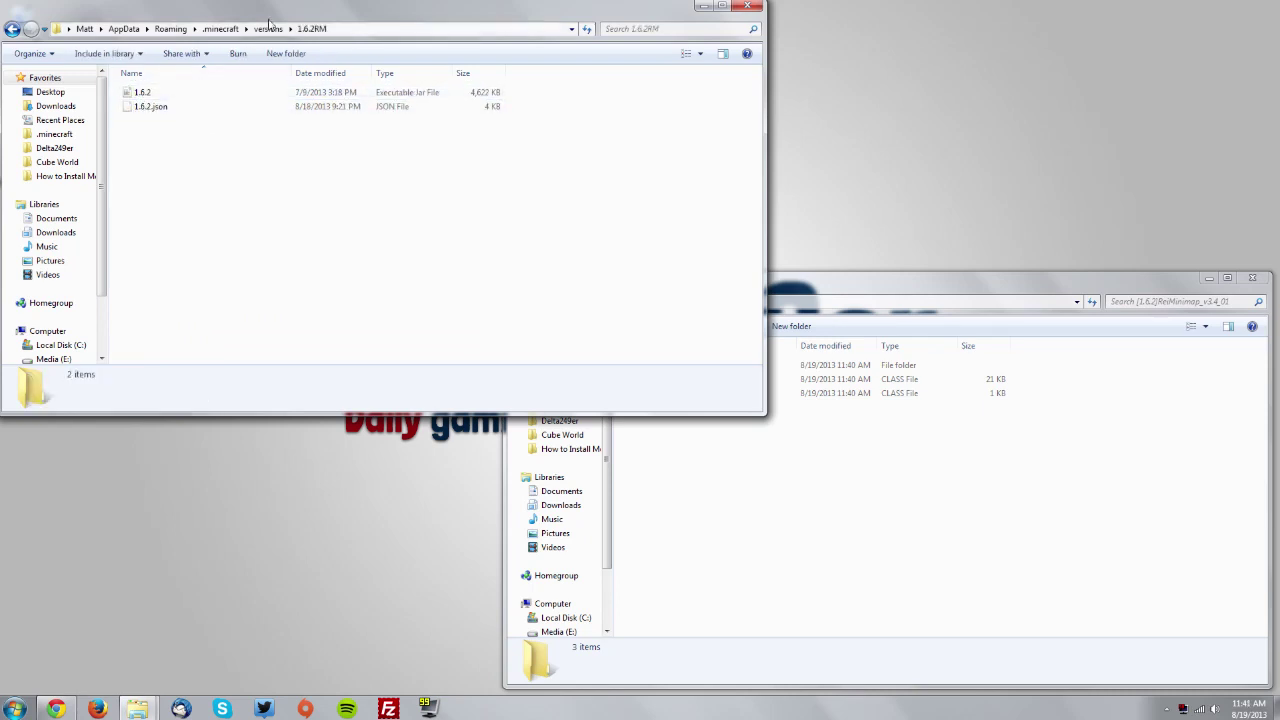
{"action": "right_click", "coordinate": [155, 100]}
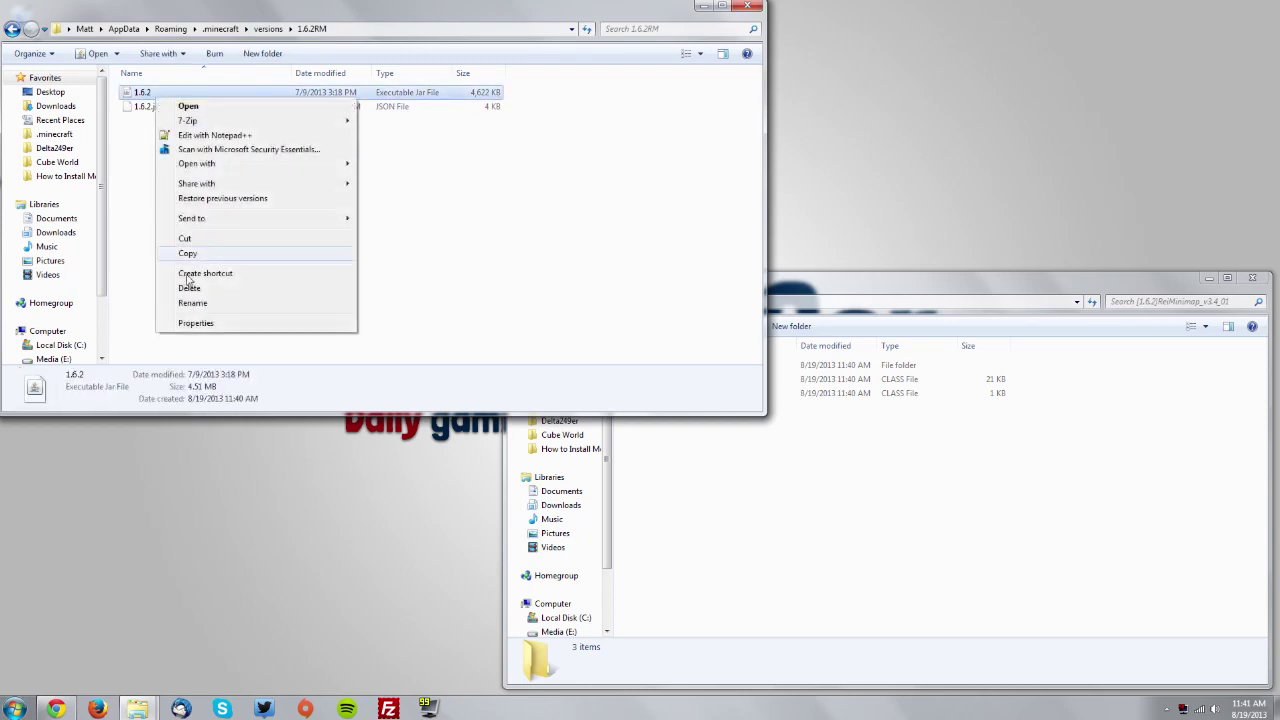
{"action": "left_click", "coordinate": [193, 305]}
{"action": "key", "text": "End"}
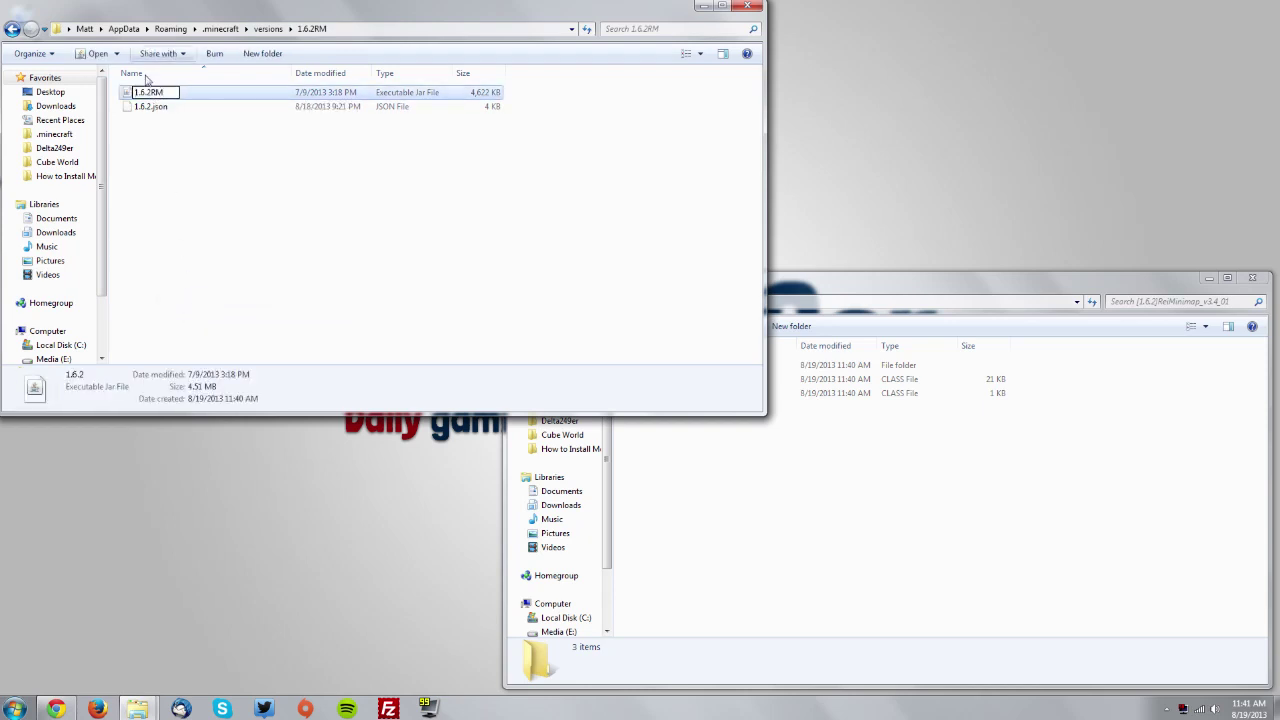
{"action": "type", "text": "RM"}
{"action": "left_click", "coordinate": [200, 140]}
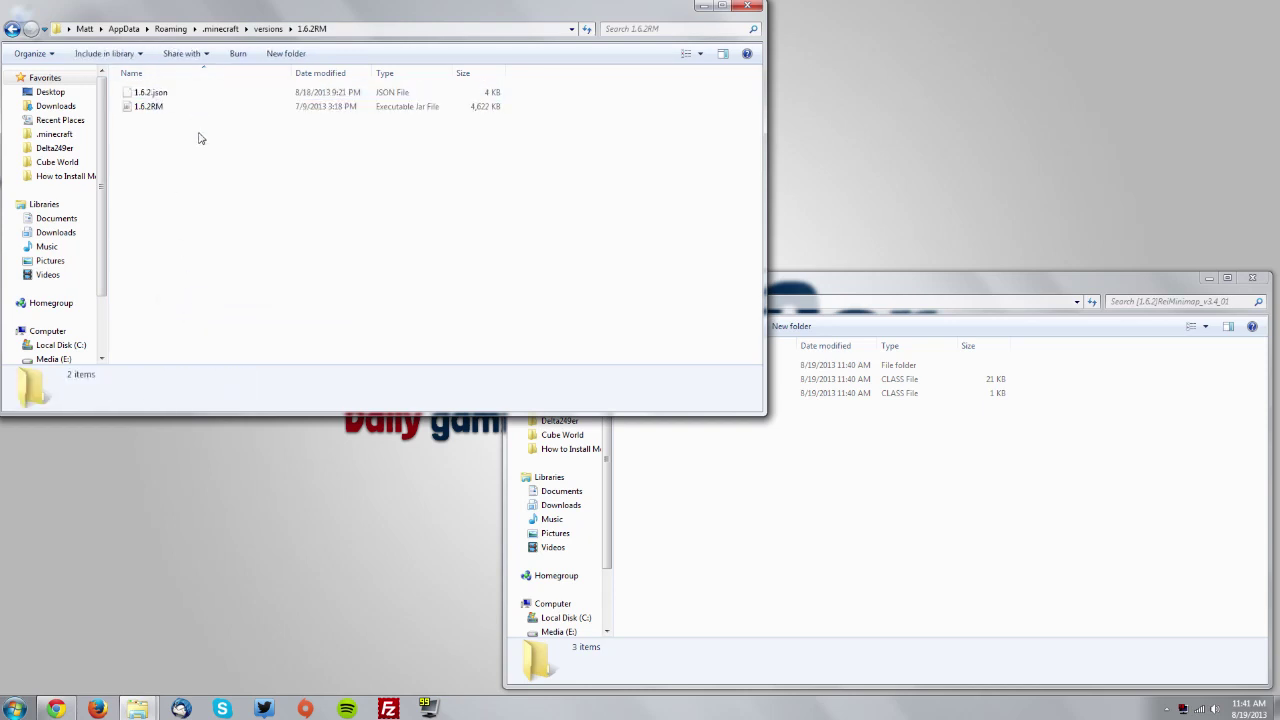
Step: Rename the JSON file in the 1.6.2RM folder to 1.6.2RM.json
{"action": "left_click", "coordinate": [178, 107]}
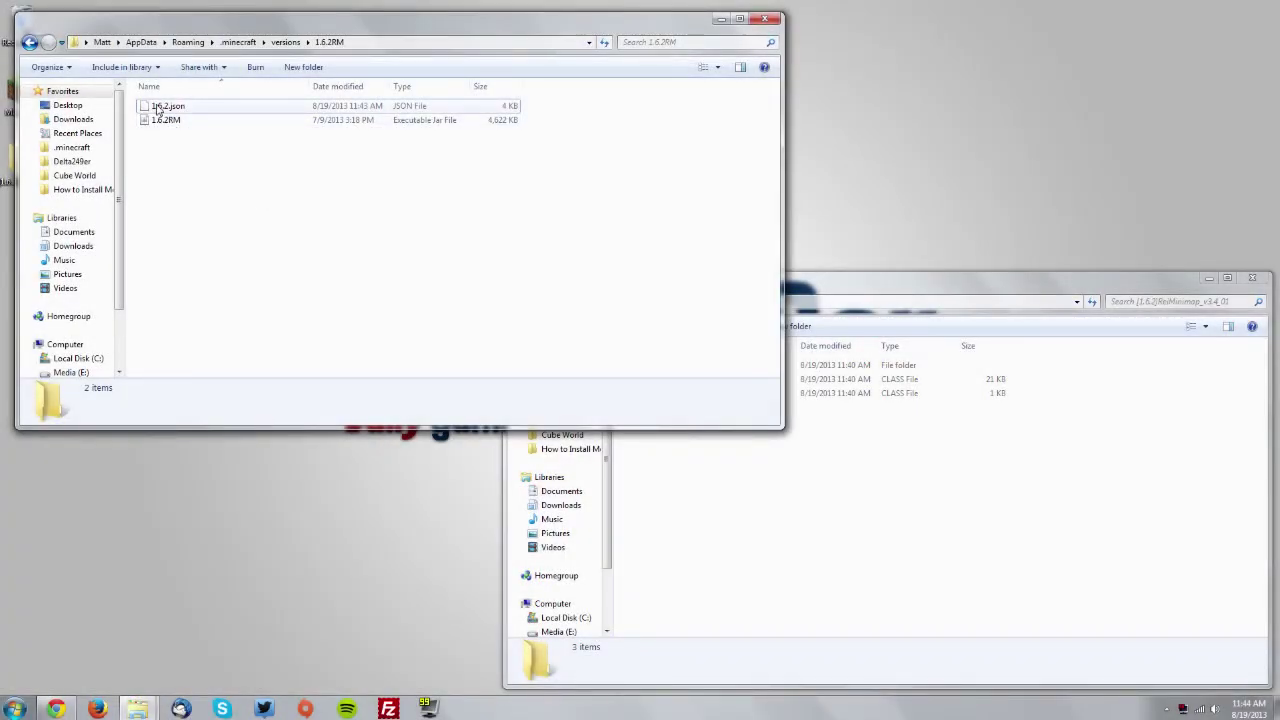
{"action": "right_click", "coordinate": [163, 110]}
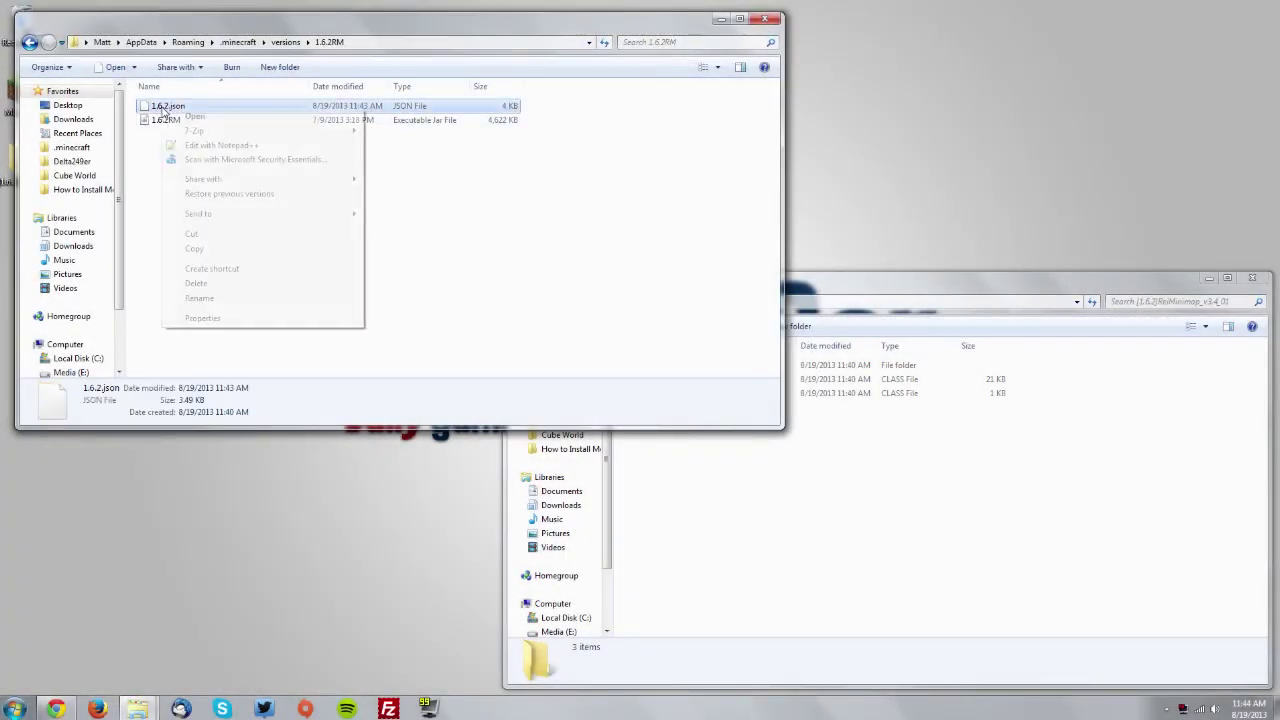
{"action": "left_click", "coordinate": [206, 303]}
{"action": "key", "text": "Right"}
{"action": "type", "text": "RM"}
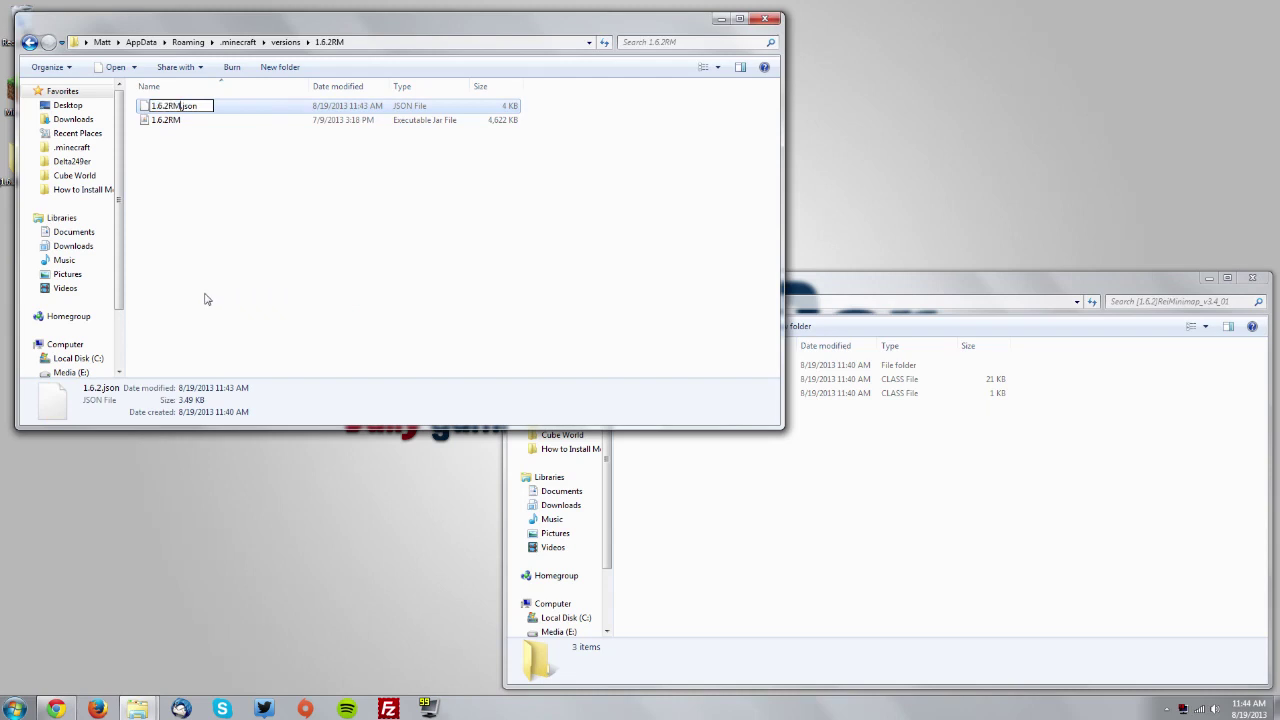
{"action": "left_click", "coordinate": [166, 238]}
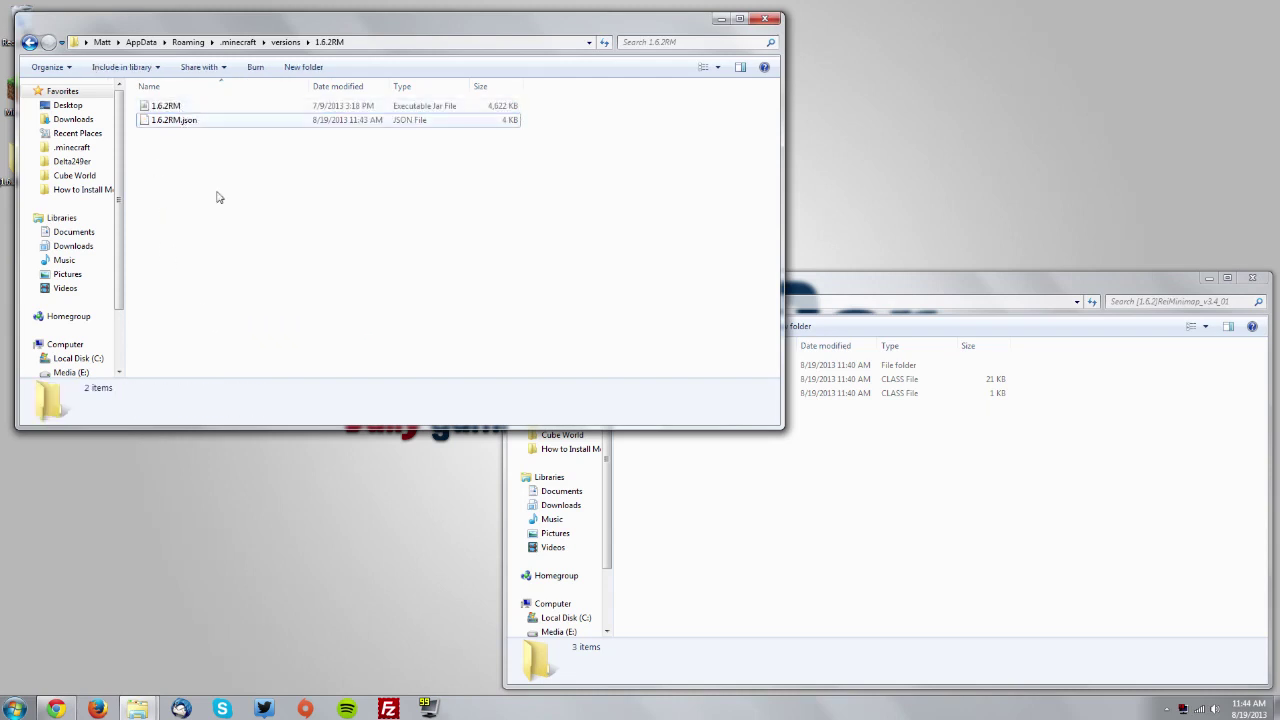
Step: Run notepad to open a blank Notepad document
{"action": "left_click", "coordinate": [210, 573]}
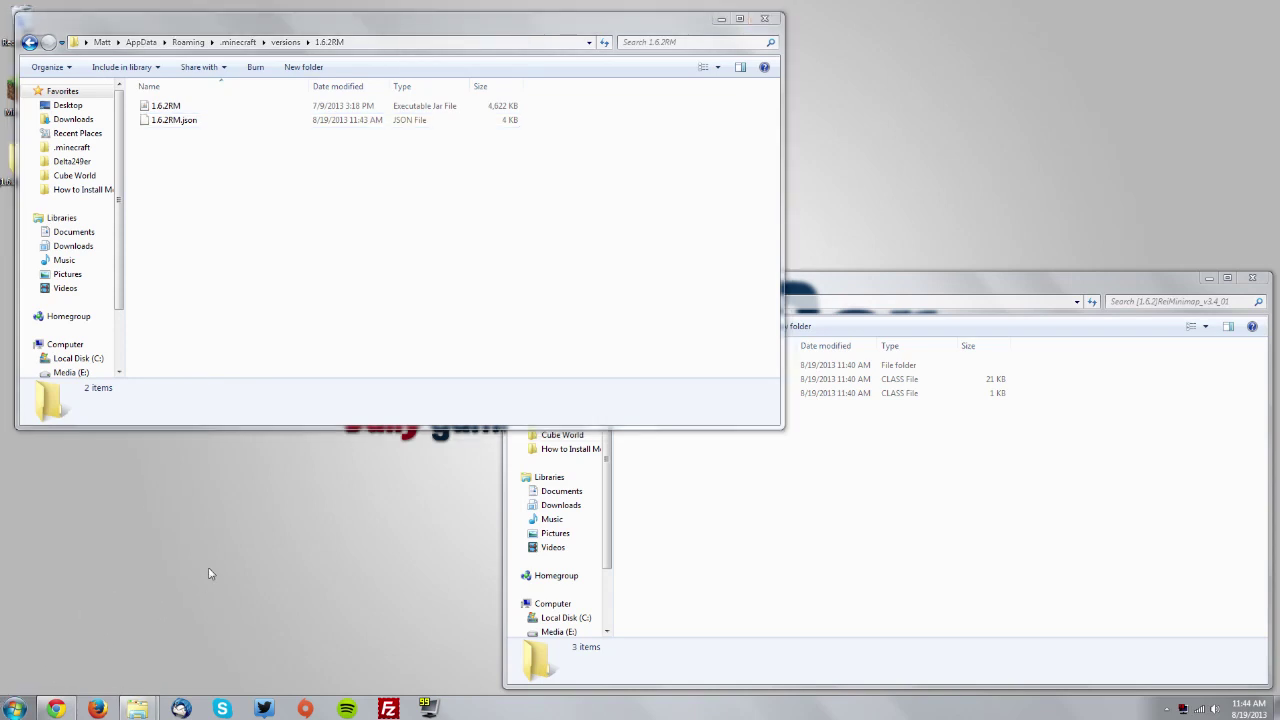
{"action": "key", "text": "super+r"}
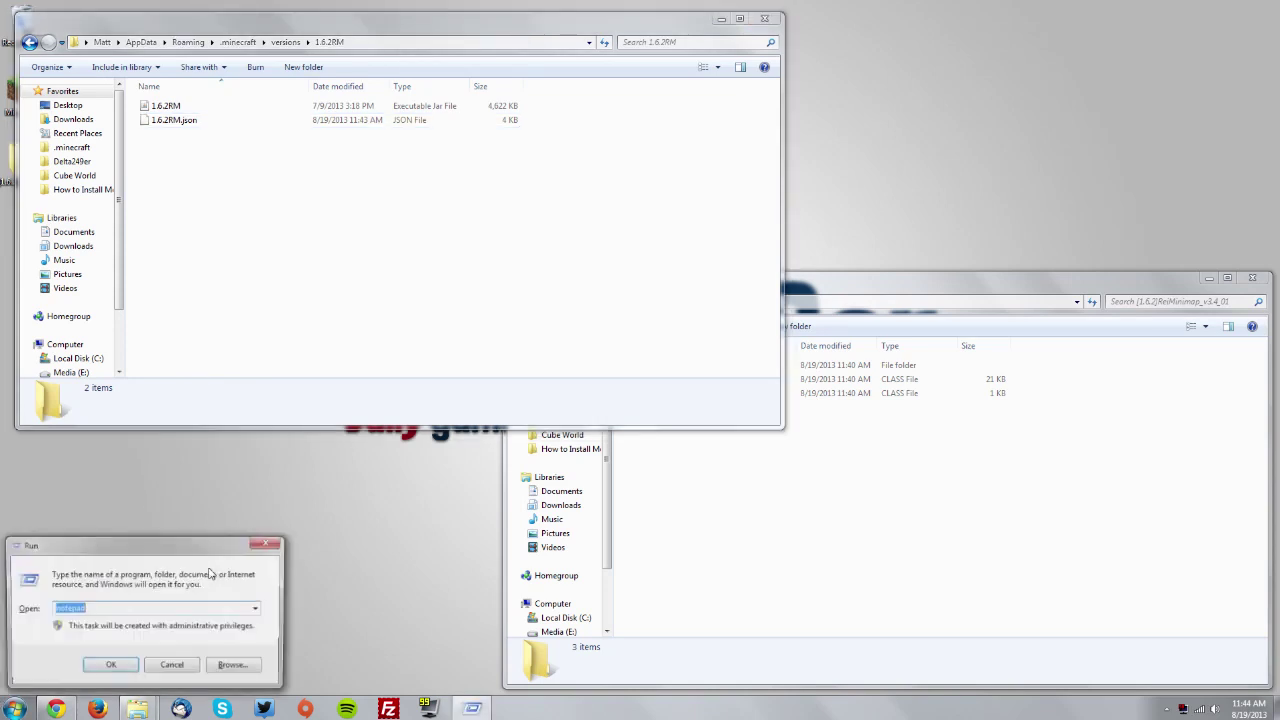
{"action": "type", "text": "n"}
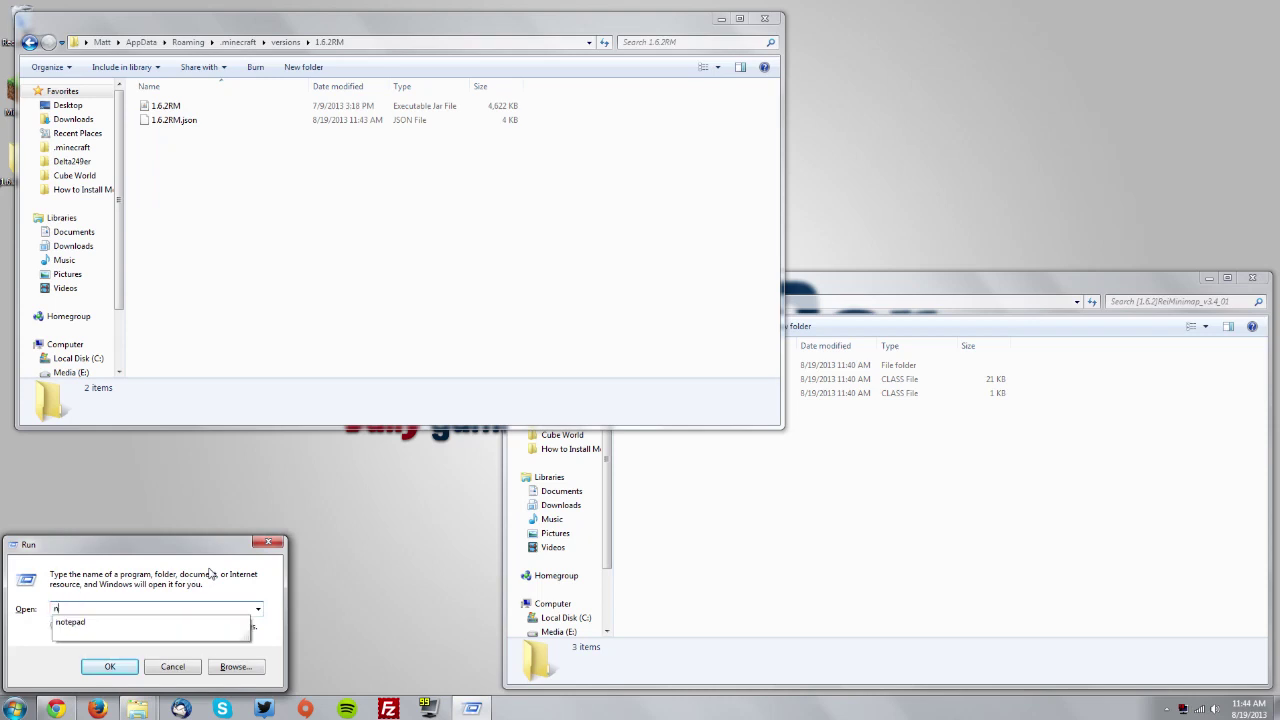
{"action": "type", "text": "otepad"}
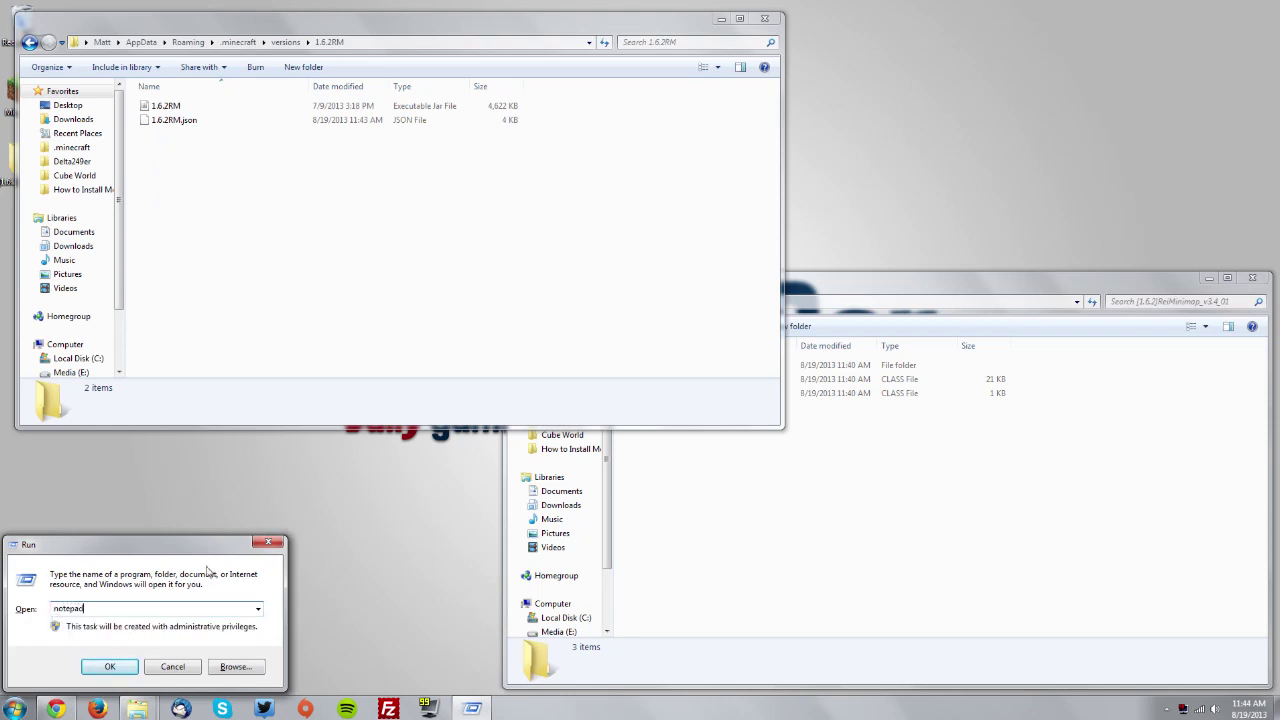
{"action": "left_click", "coordinate": [112, 672]}
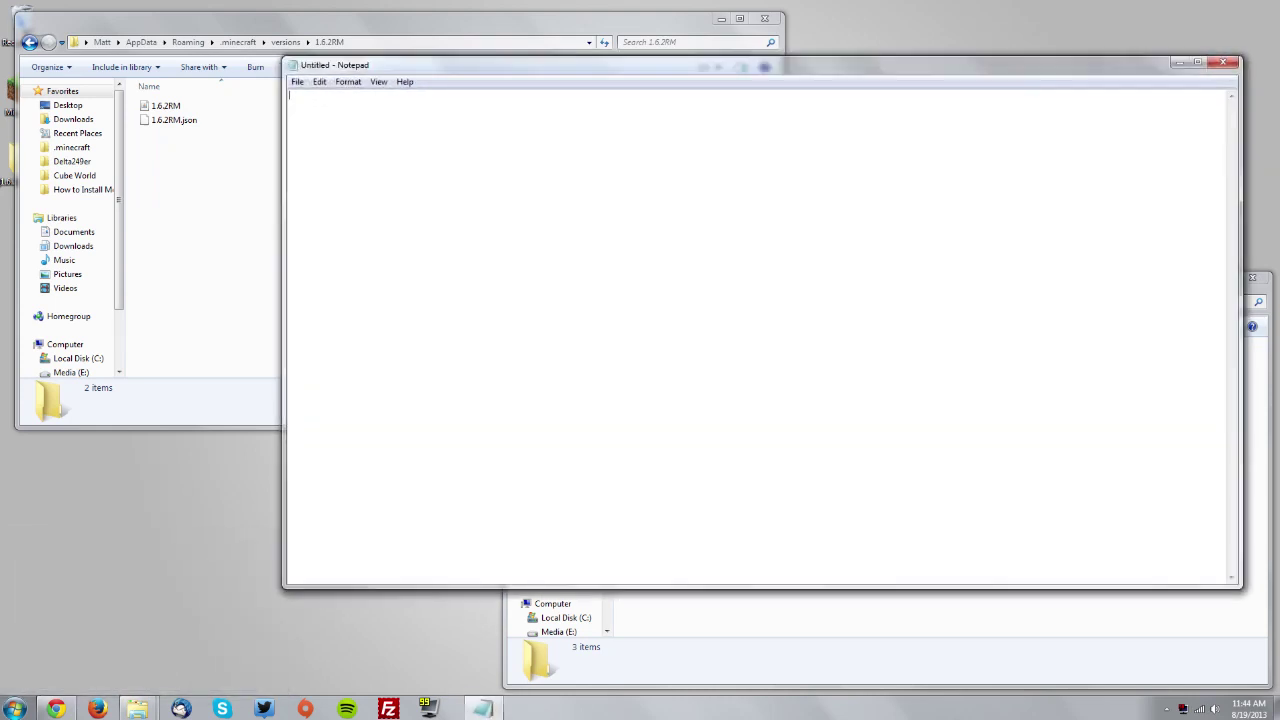
Step: Open the 1.6.2RM.json file from the 1.6.2RM folder in the blank Notepad window
{"action": "left_click", "coordinate": [225, 172]}
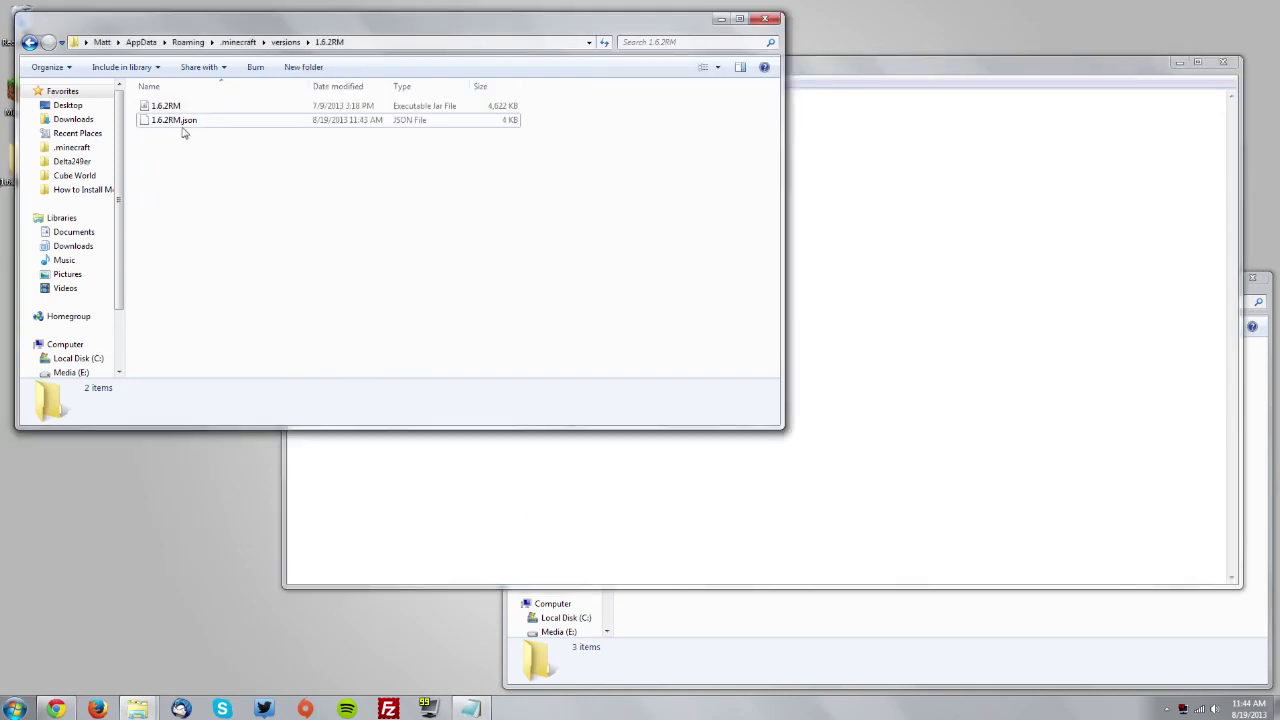
{"action": "left_click", "coordinate": [160, 122]}
{"action": "left_click_drag", "start_coordinate": [160, 122], "coordinate": [872, 244]}
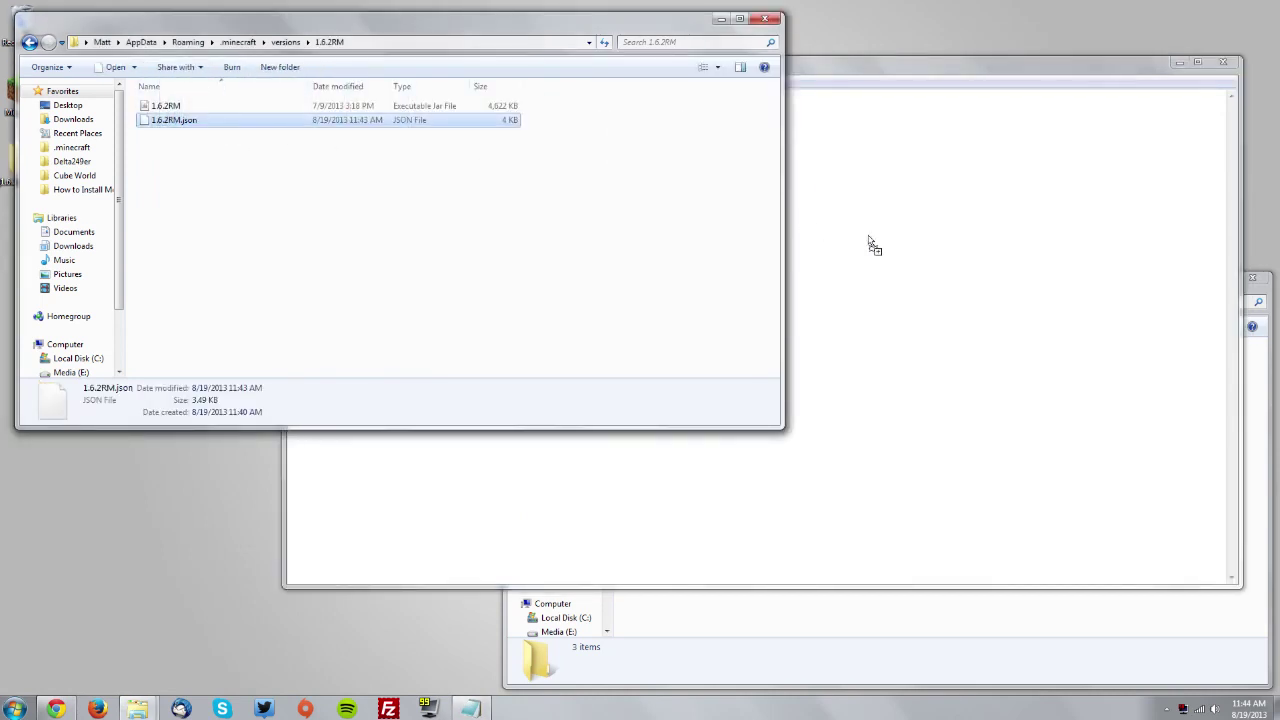
{"action": "left_click", "coordinate": [800, 75]}
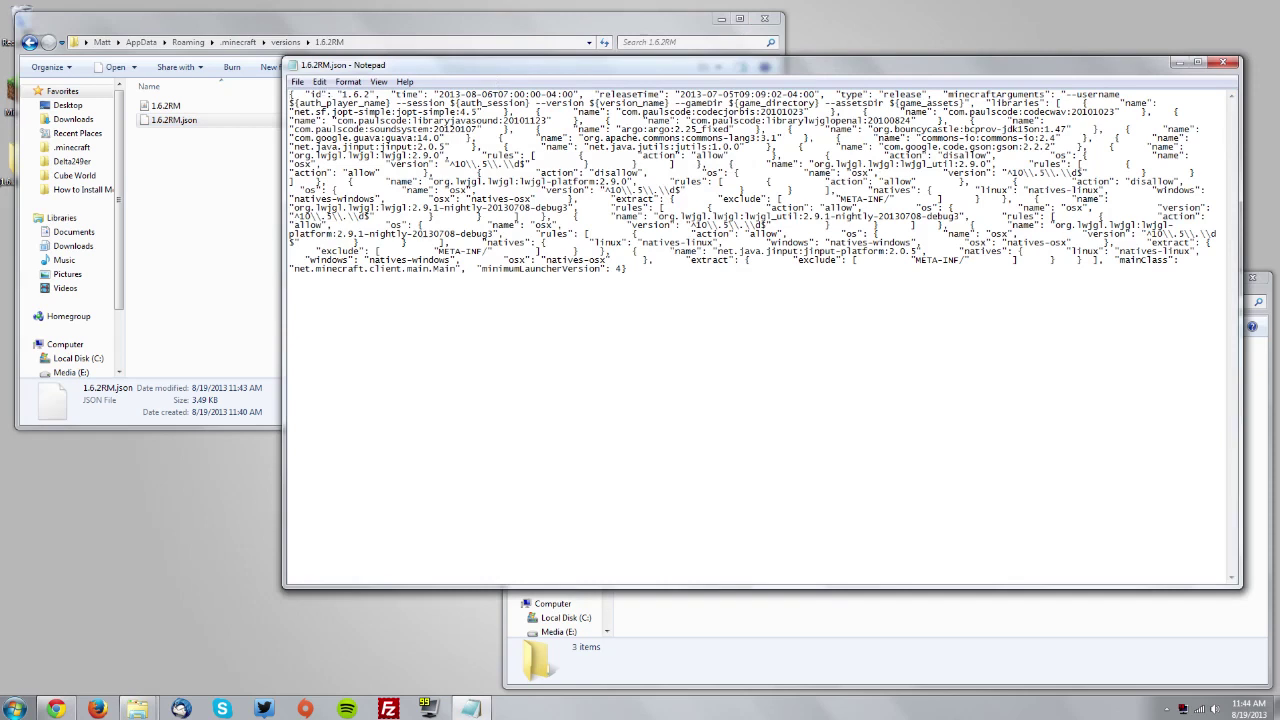
Step: Change the "id" value at the start of the JSON file to 1.6.2RM, save the file and close Notepad
{"action": "left_click_drag", "start_coordinate": [347, 94], "coordinate": [369, 94]}
{"action": "type", "text": "1.6.2RM"}
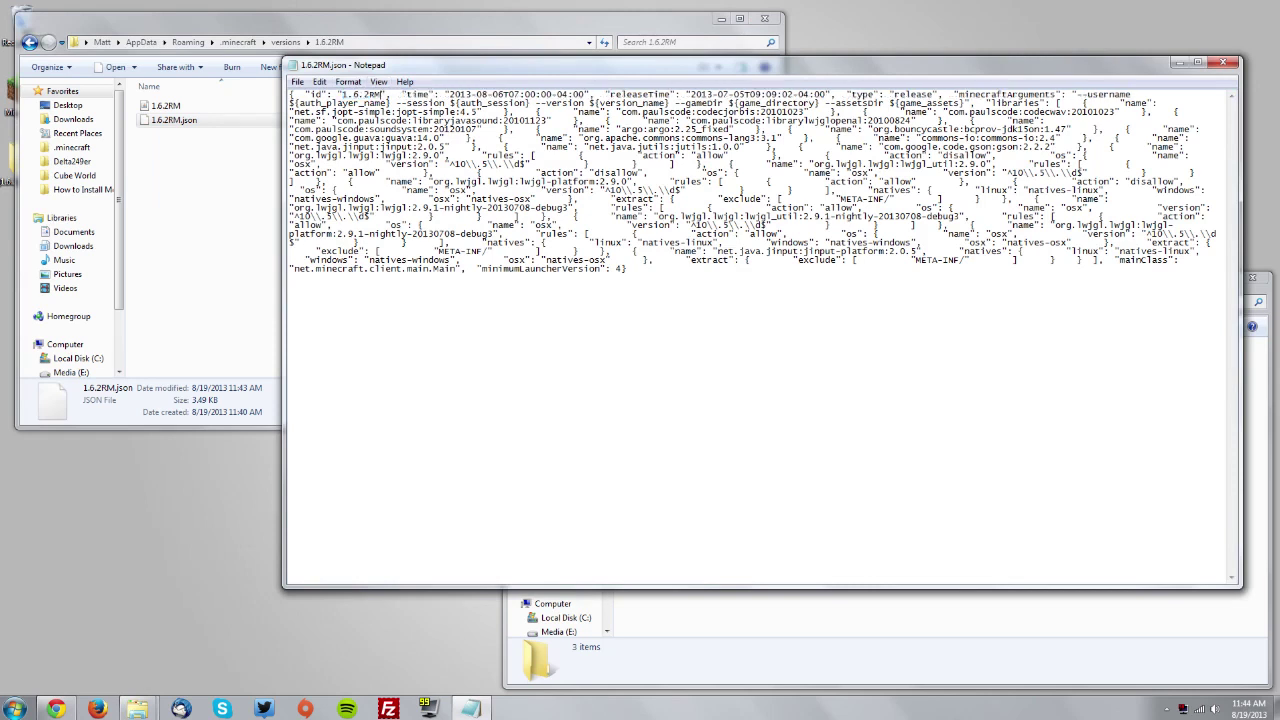
{"action": "left_click", "coordinate": [297, 81]}
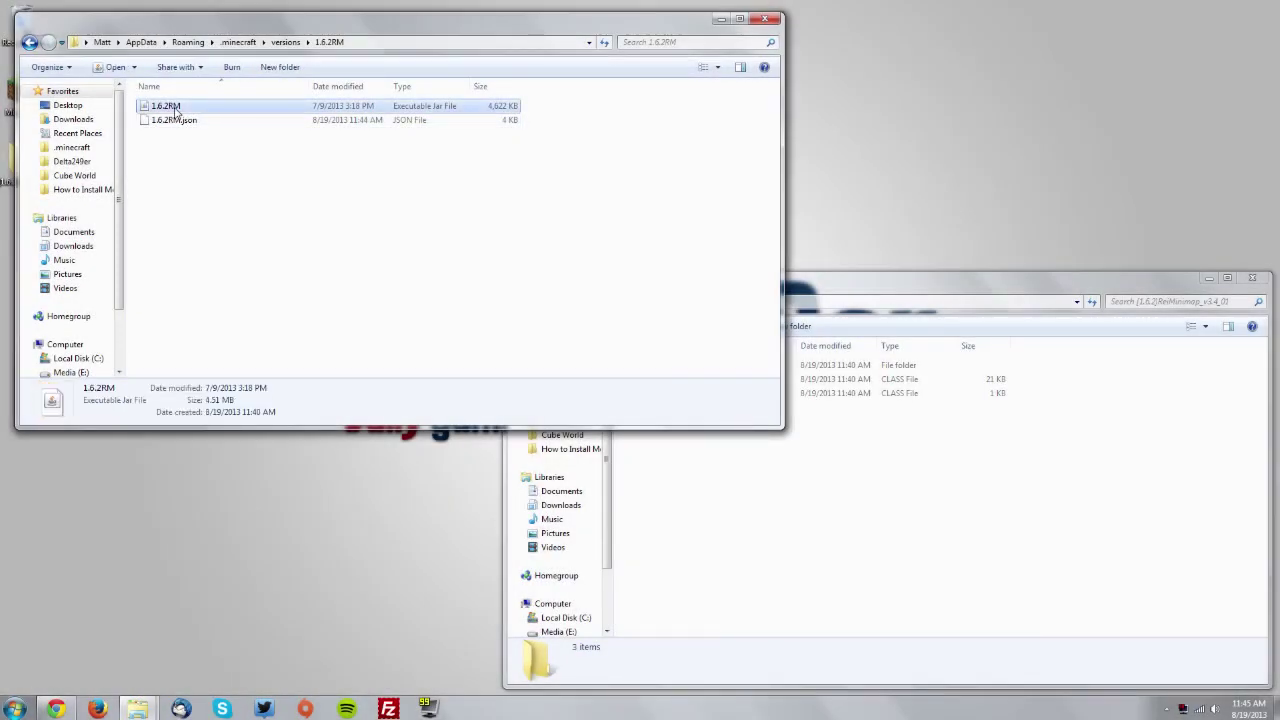
{"action": "right_click", "coordinate": [175, 109]}
{"action": "mouse_move", "coordinate": [213, 133]}
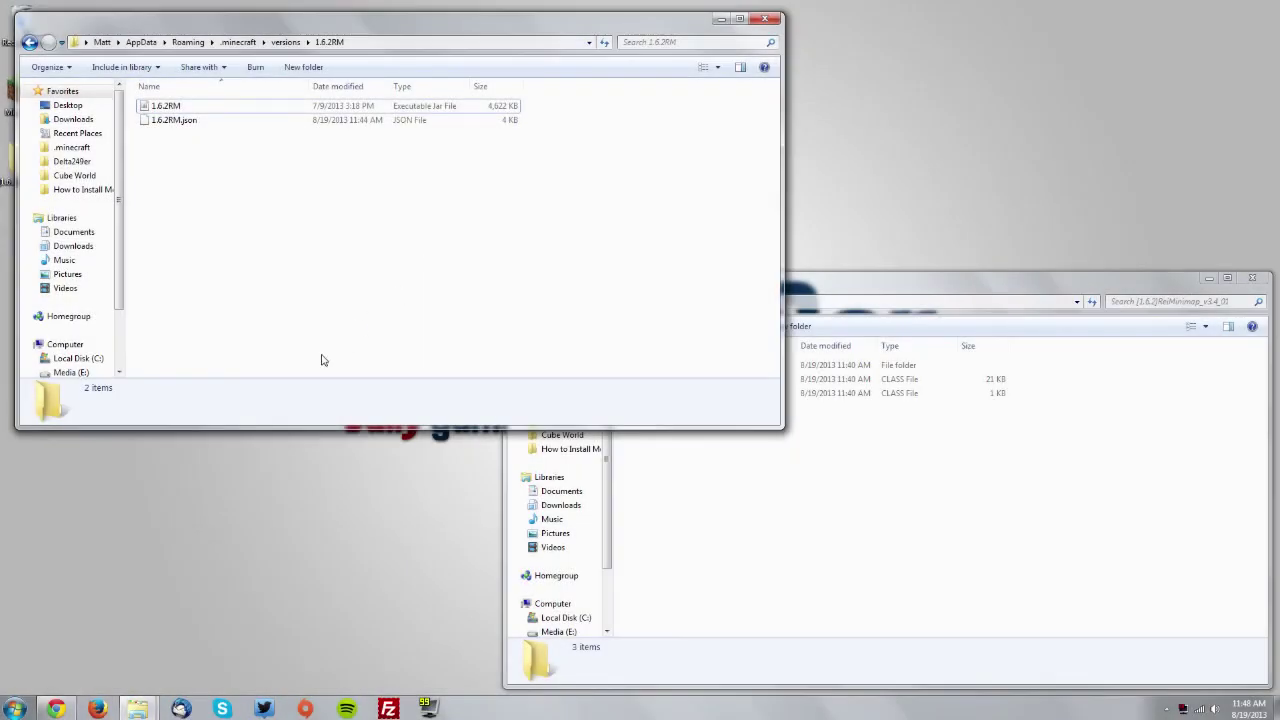
Step: Search the installed programs for 7-zip and launch 7-Zip File Manager
{"action": "left_click", "coordinate": [14, 708]}
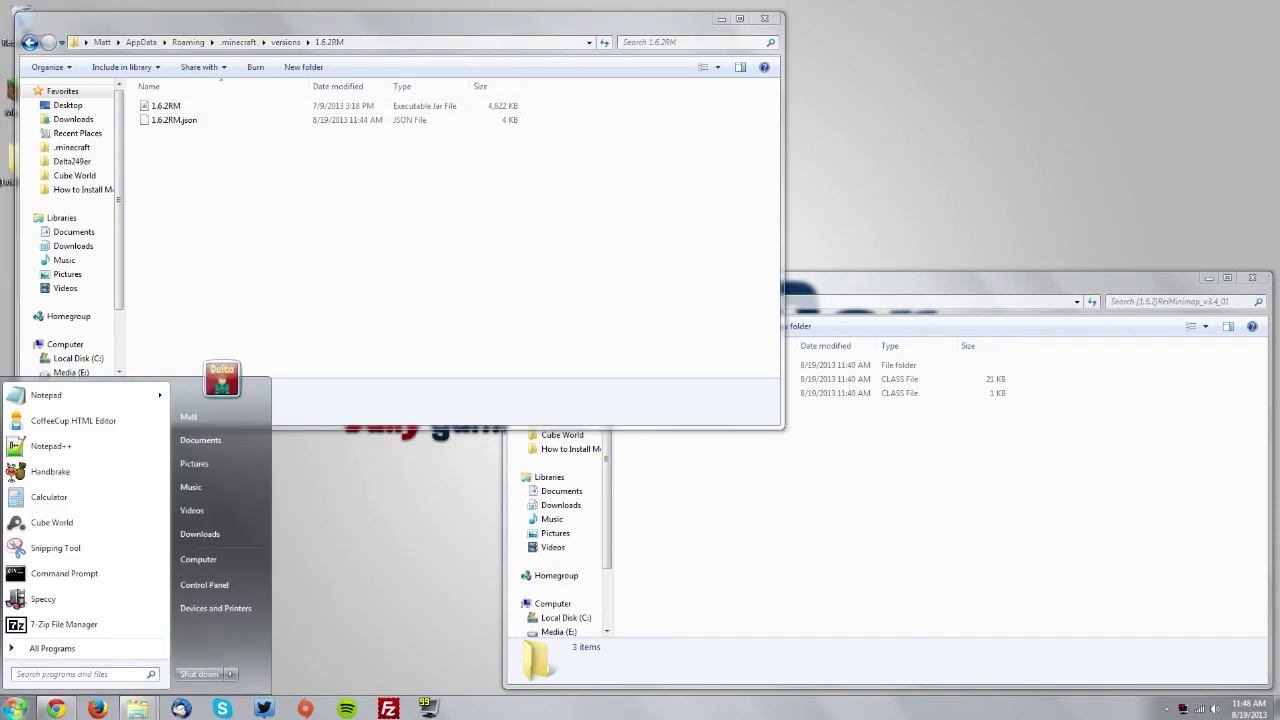
{"action": "type", "text": "7-"}
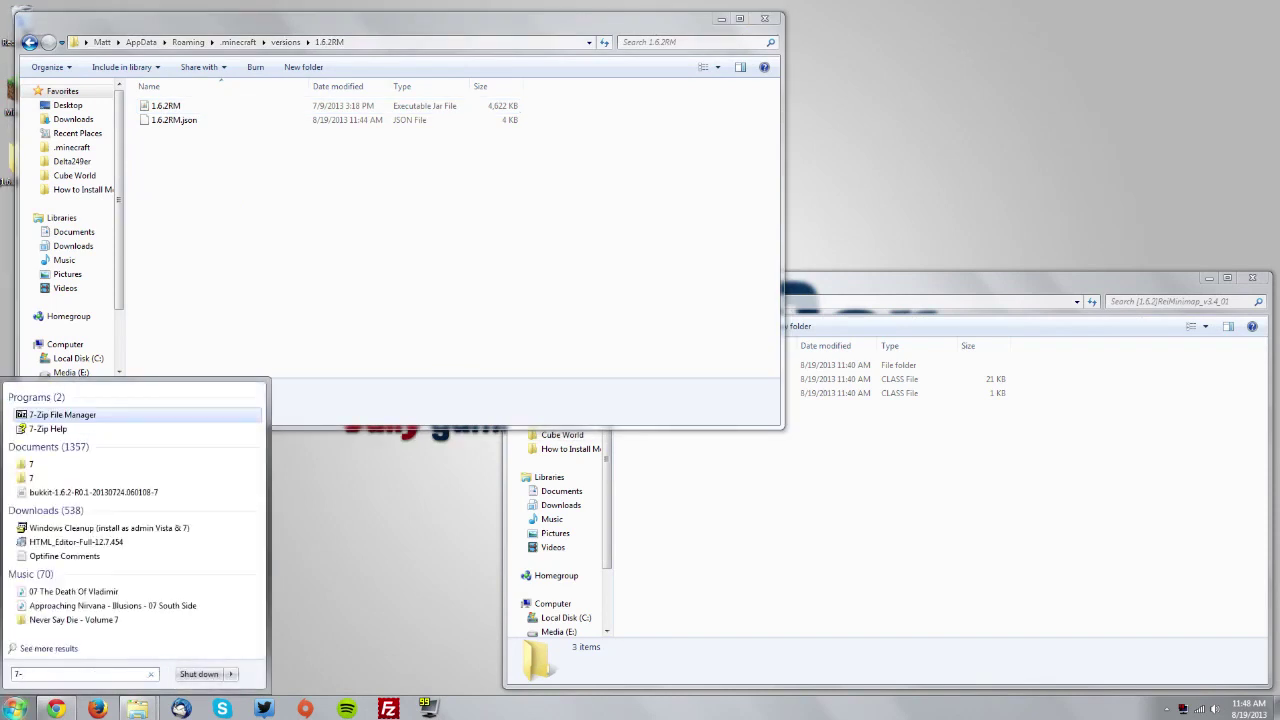
{"action": "type", "text": "zip"}
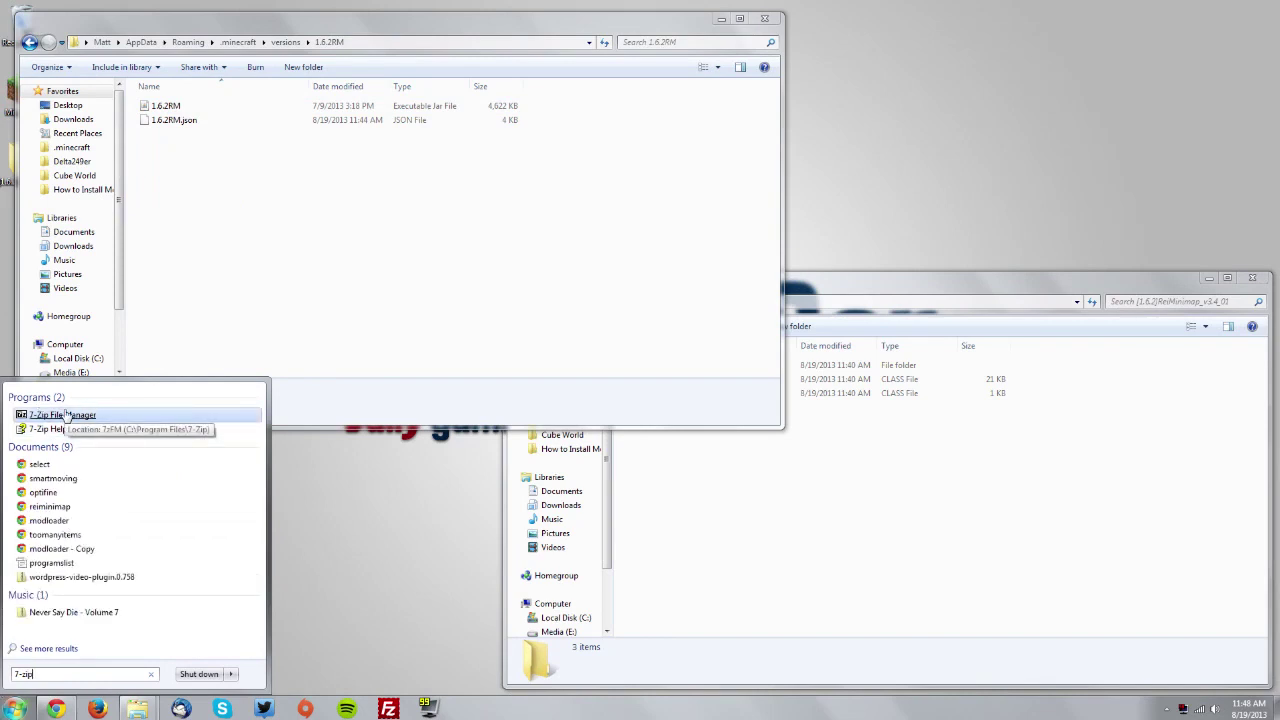
{"action": "left_click", "coordinate": [66, 414]}
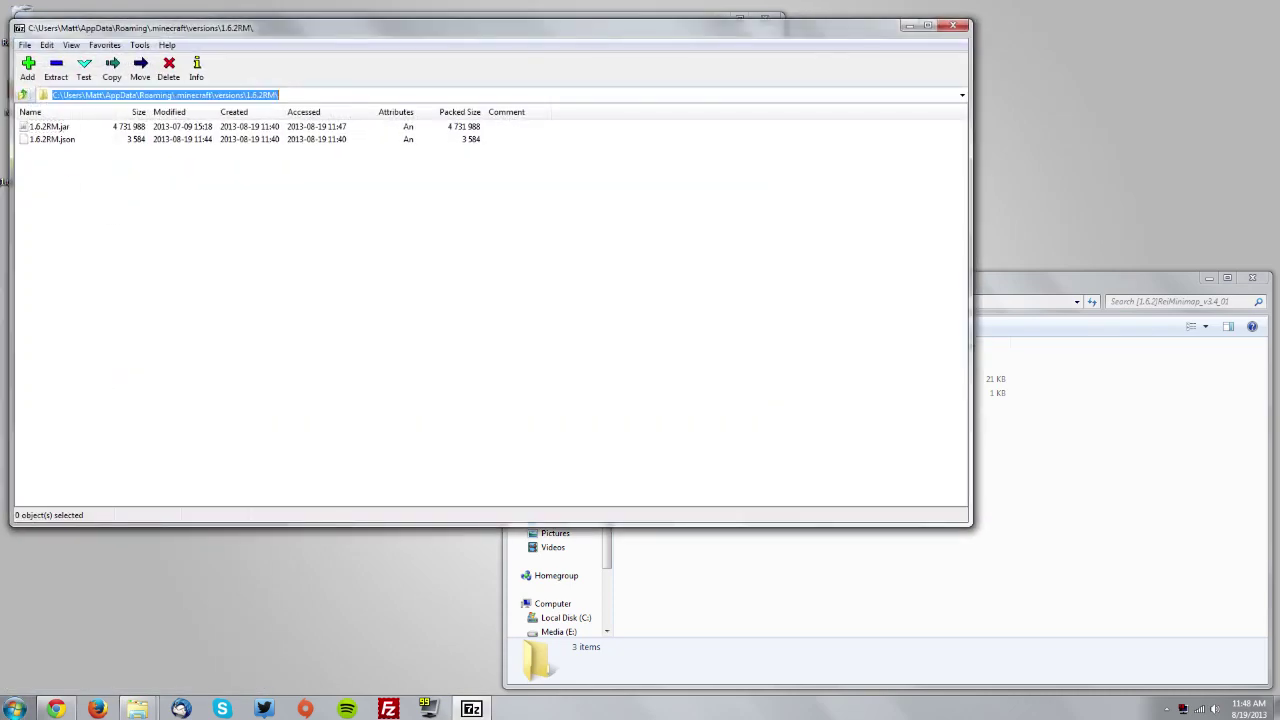
Step: Go up the folder tree from the 1.6.2RM folder to C:\Users
{"action": "left_click", "coordinate": [22, 94]}
{"action": "left_click", "coordinate": [22, 94]}
{"action": "left_click", "coordinate": [22, 94]}
{"action": "left_click", "coordinate": [22, 94]}
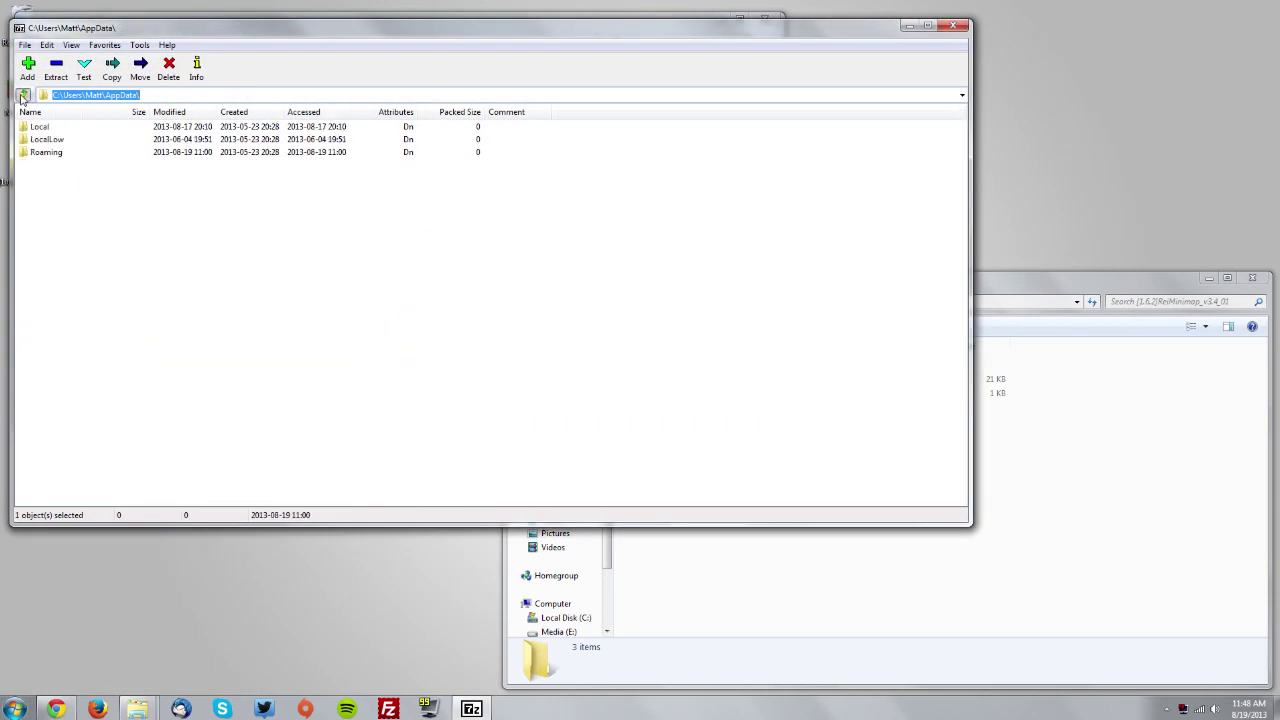
{"action": "left_click", "coordinate": [22, 94]}
{"action": "left_click", "coordinate": [22, 94]}
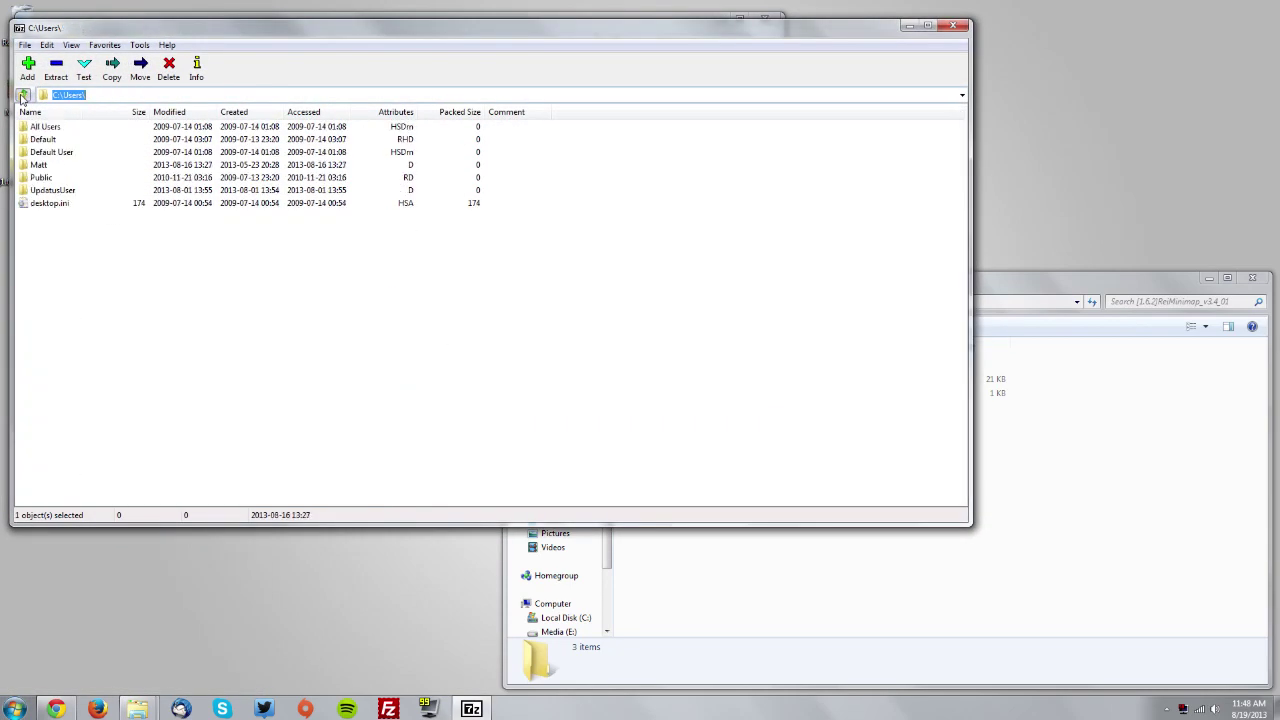
Step: Browse from the user's home folder through AppData, Roaming, .minecraft and versions into the 1.6.2RM folder
{"action": "double_click", "coordinate": [40, 166]}
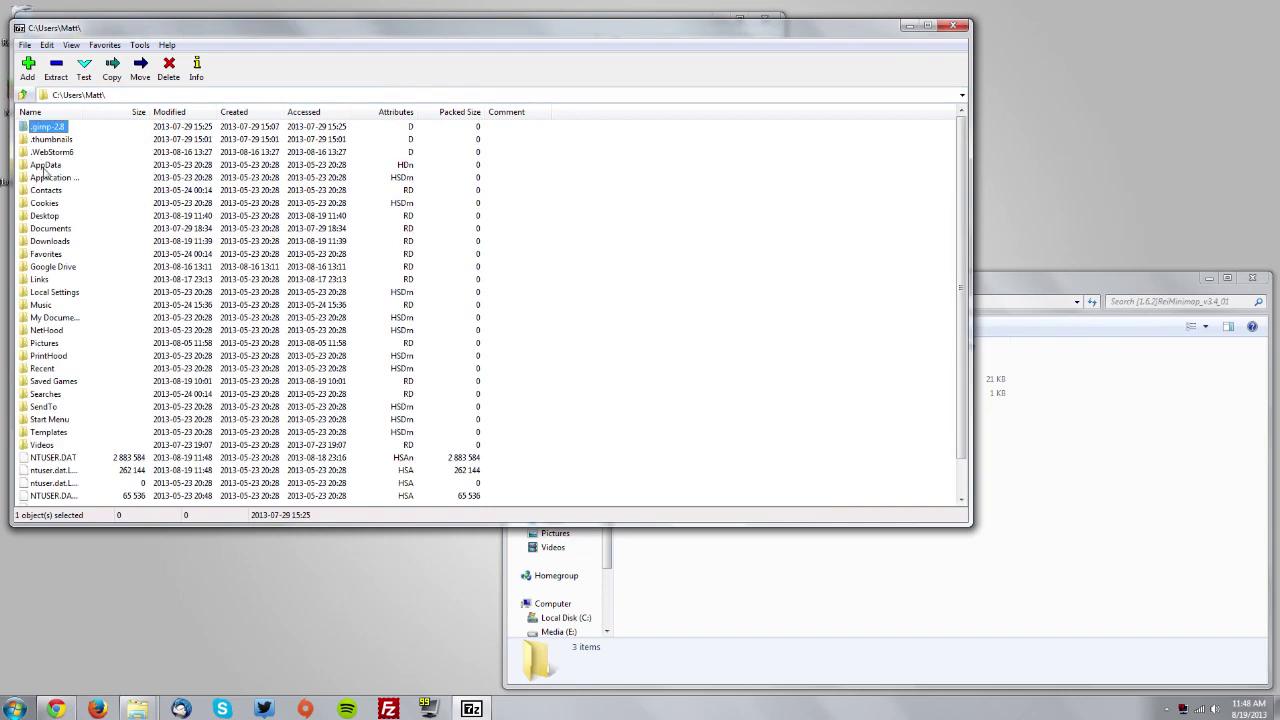
{"action": "double_click", "coordinate": [45, 165]}
{"action": "double_click", "coordinate": [44, 152]}
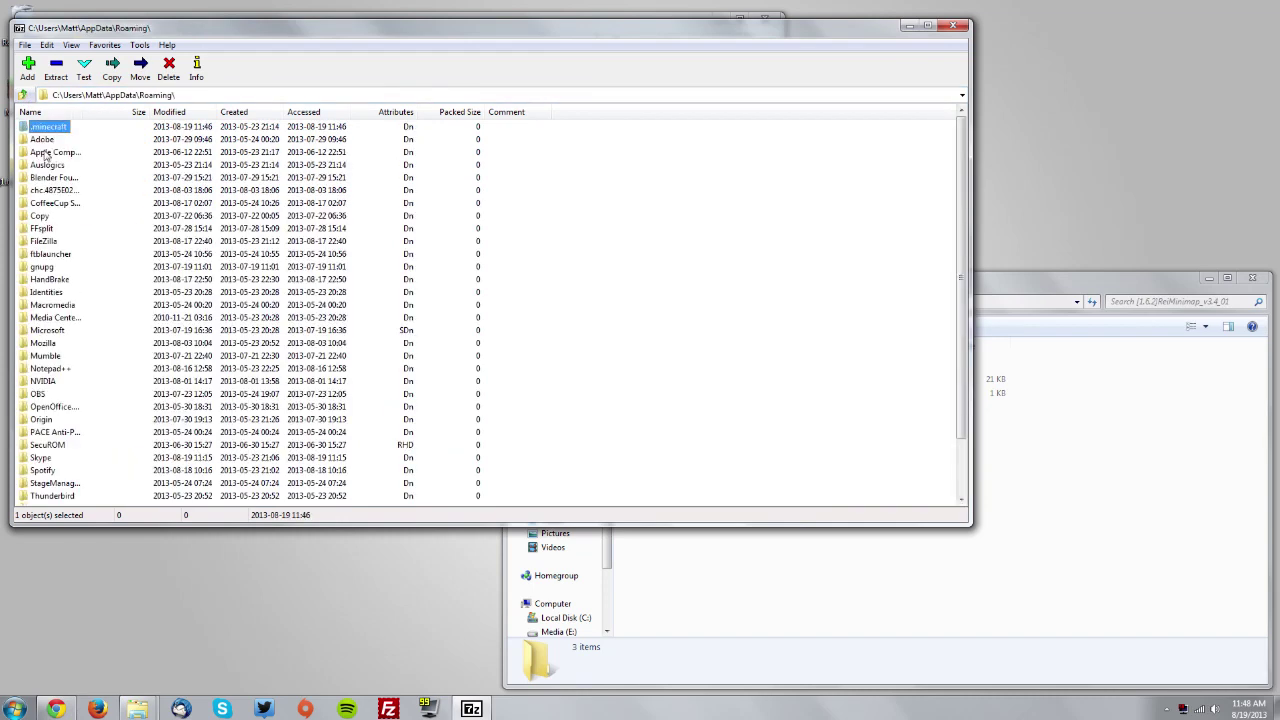
{"action": "double_click", "coordinate": [44, 128]}
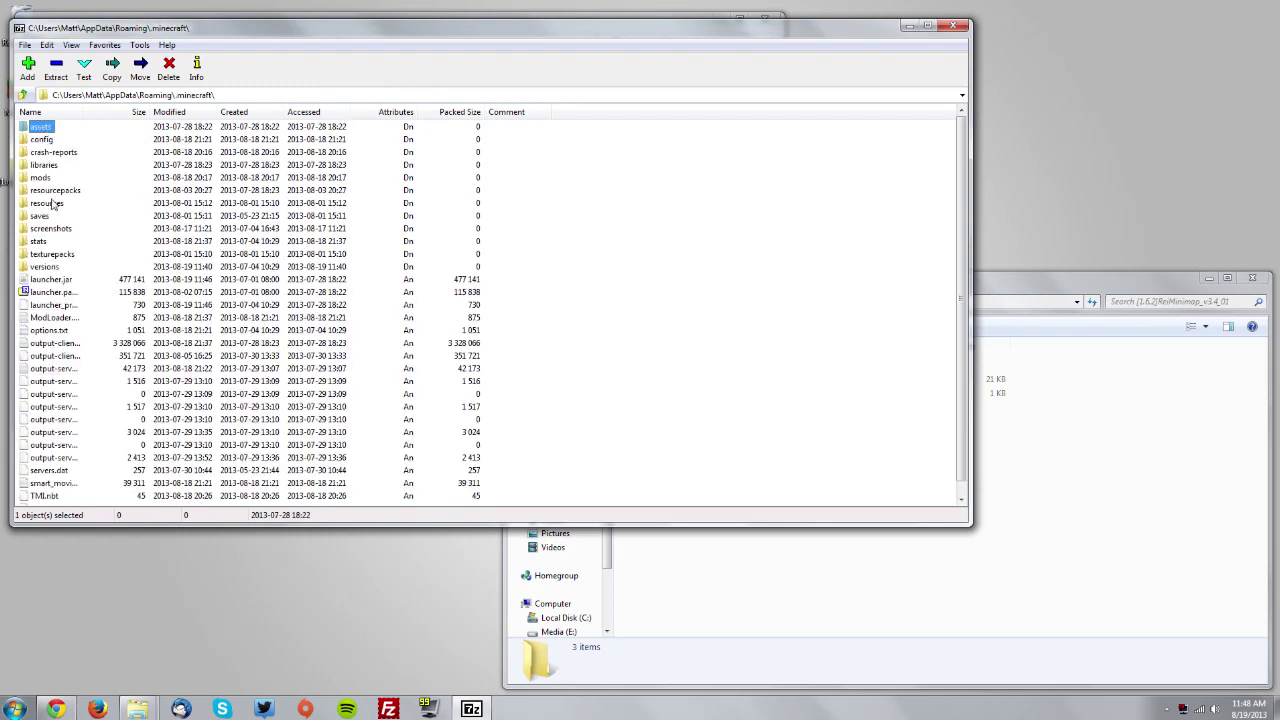
{"action": "double_click", "coordinate": [44, 267]}
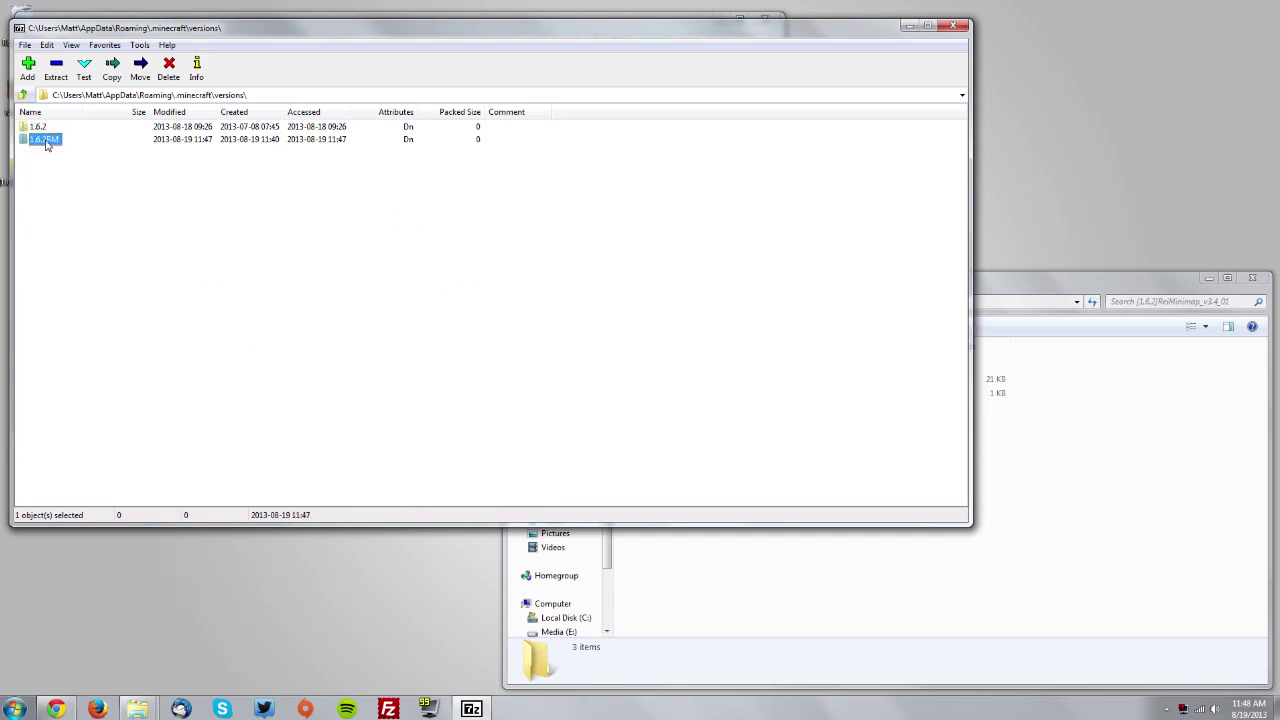
{"action": "double_click", "coordinate": [43, 140]}
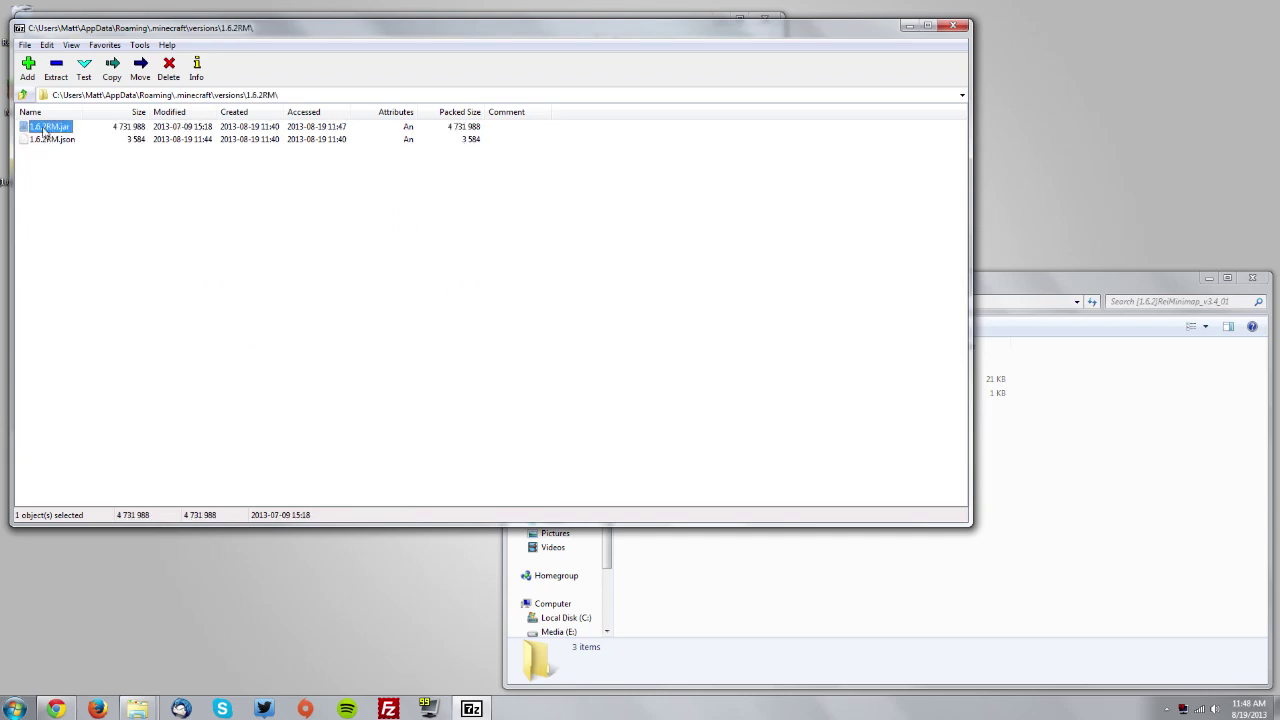
Step: Open the 1.6.2RM.jar archive and delete its META-INF folder
{"action": "double_click", "coordinate": [43, 128]}
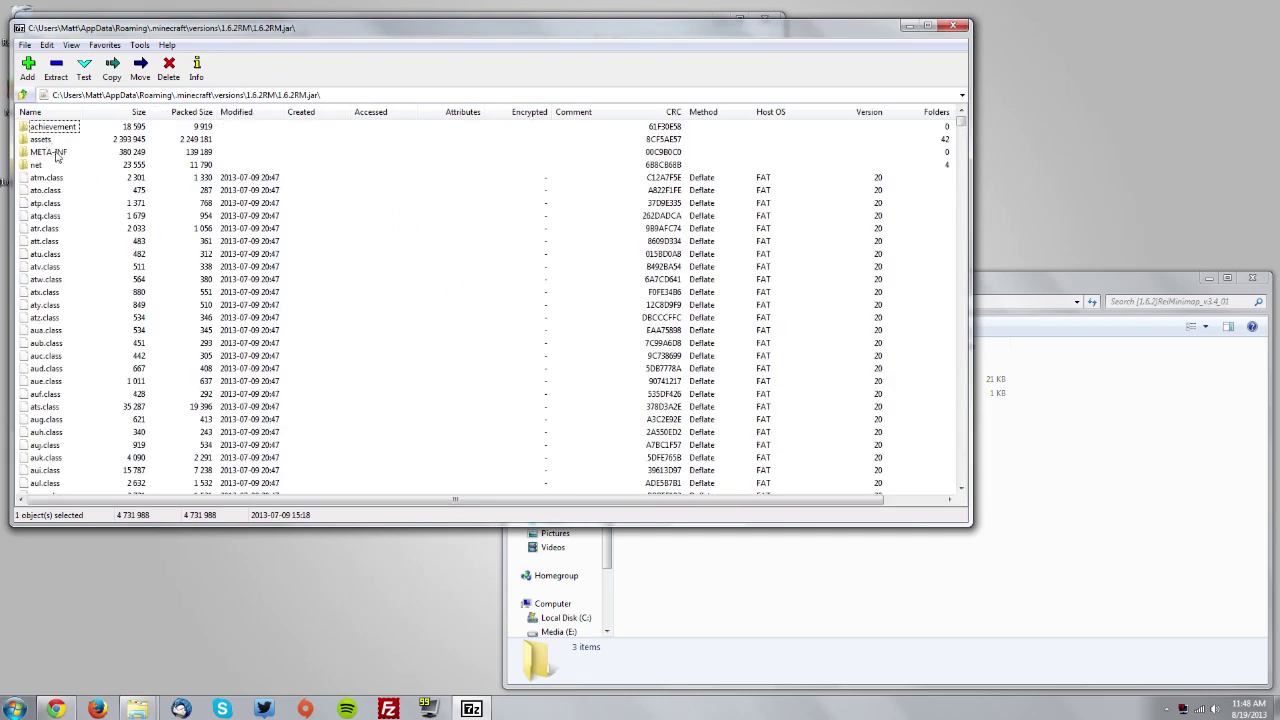
{"action": "left_click", "coordinate": [45, 153]}
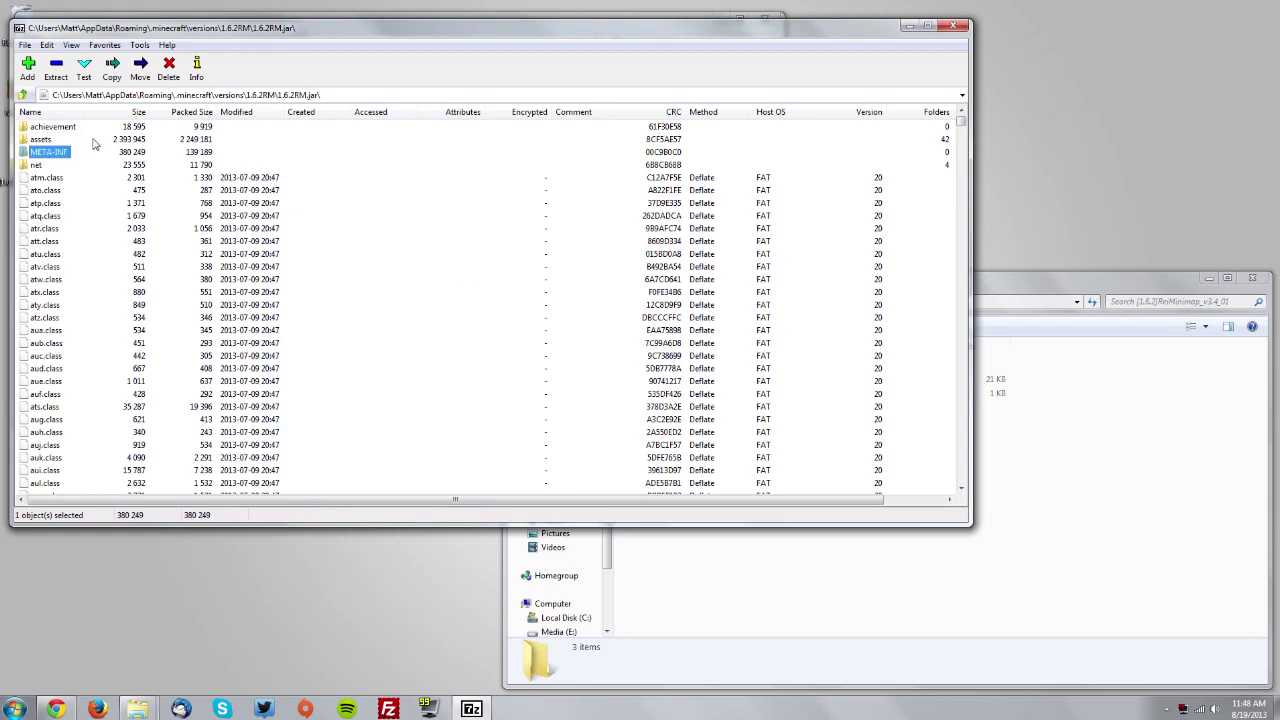
{"action": "key", "text": "Delete"}
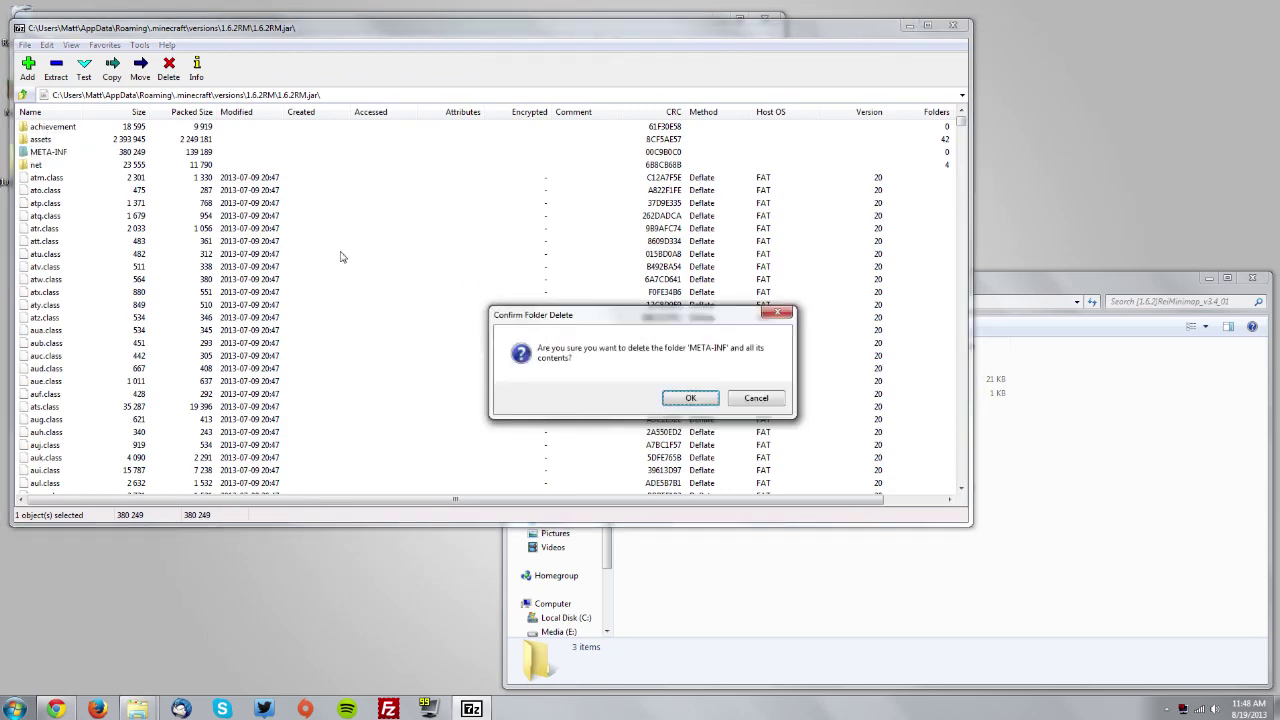
{"action": "left_click", "coordinate": [690, 399]}
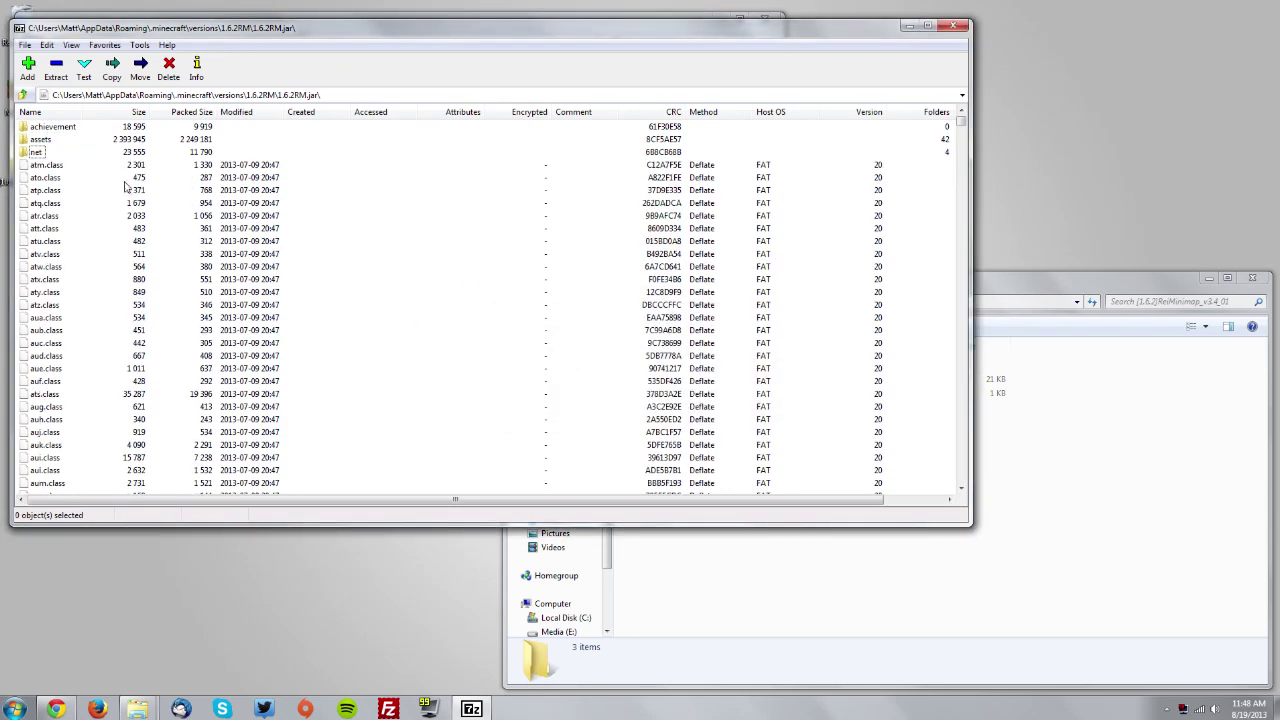
Step: Copy all files from the [1.6.2]ReiMinimap_v3.4_01 folder into the 1.6.2RM.jar archive and close 7-Zip
{"action": "left_click", "coordinate": [1143, 477]}
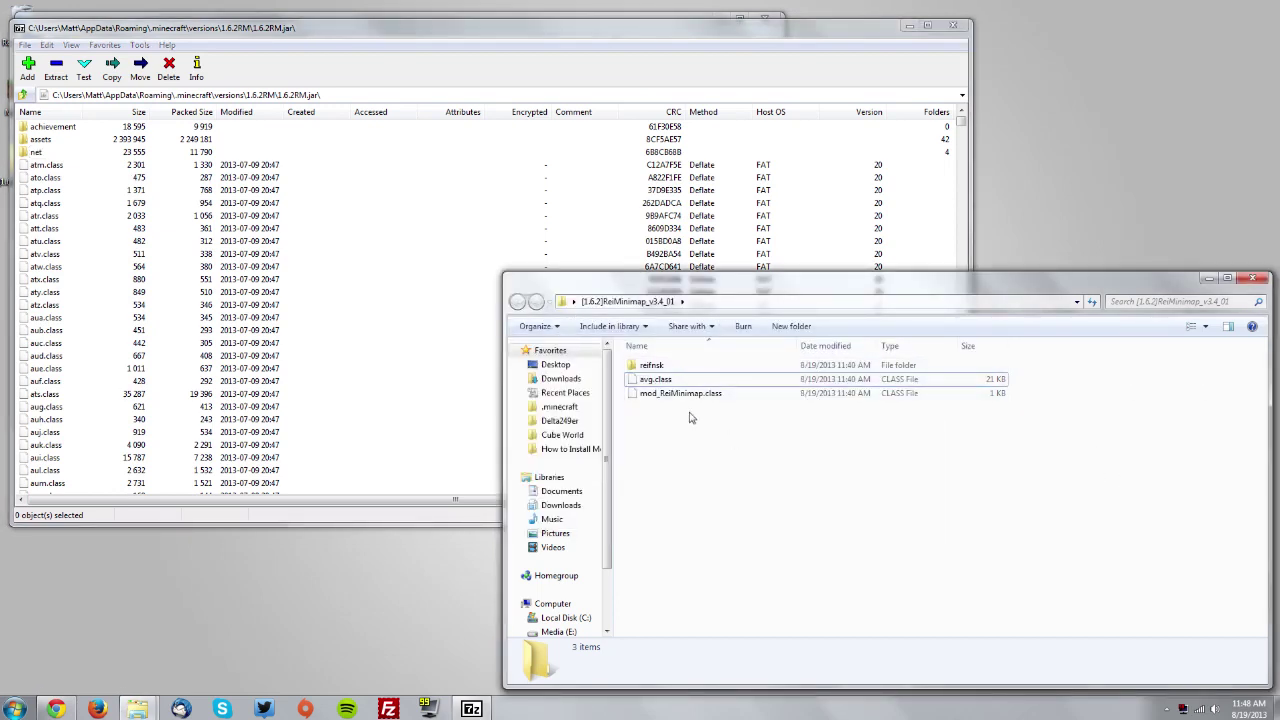
{"action": "key", "text": "ctrl+a"}
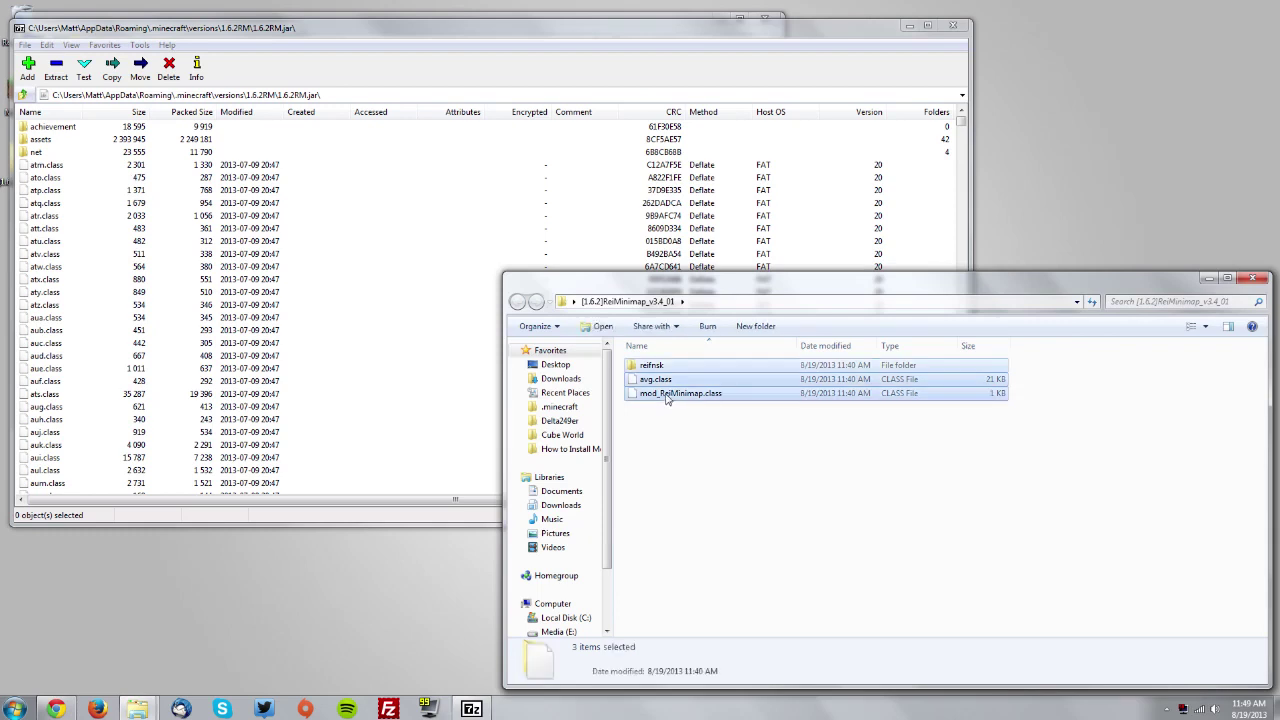
{"action": "left_click_drag", "start_coordinate": [670, 377], "coordinate": [557, 79]}
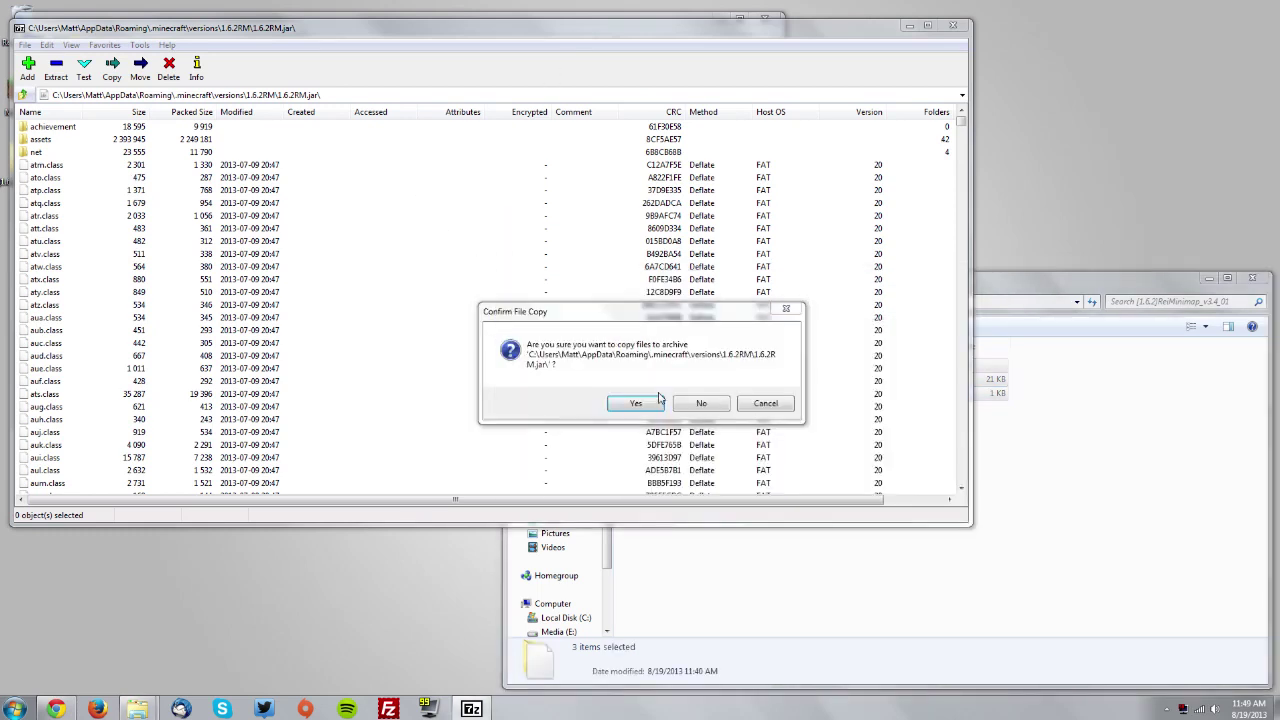
{"action": "left_click", "coordinate": [636, 404]}
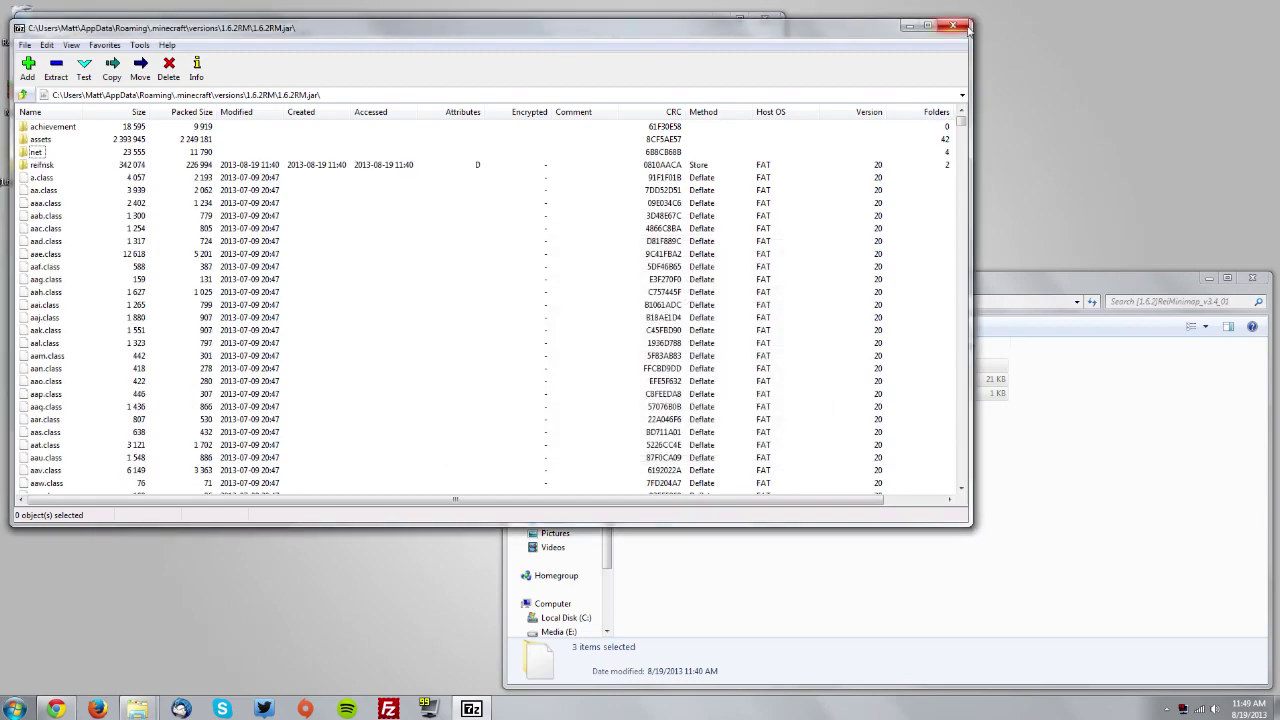
{"action": "left_click", "coordinate": [966, 27]}
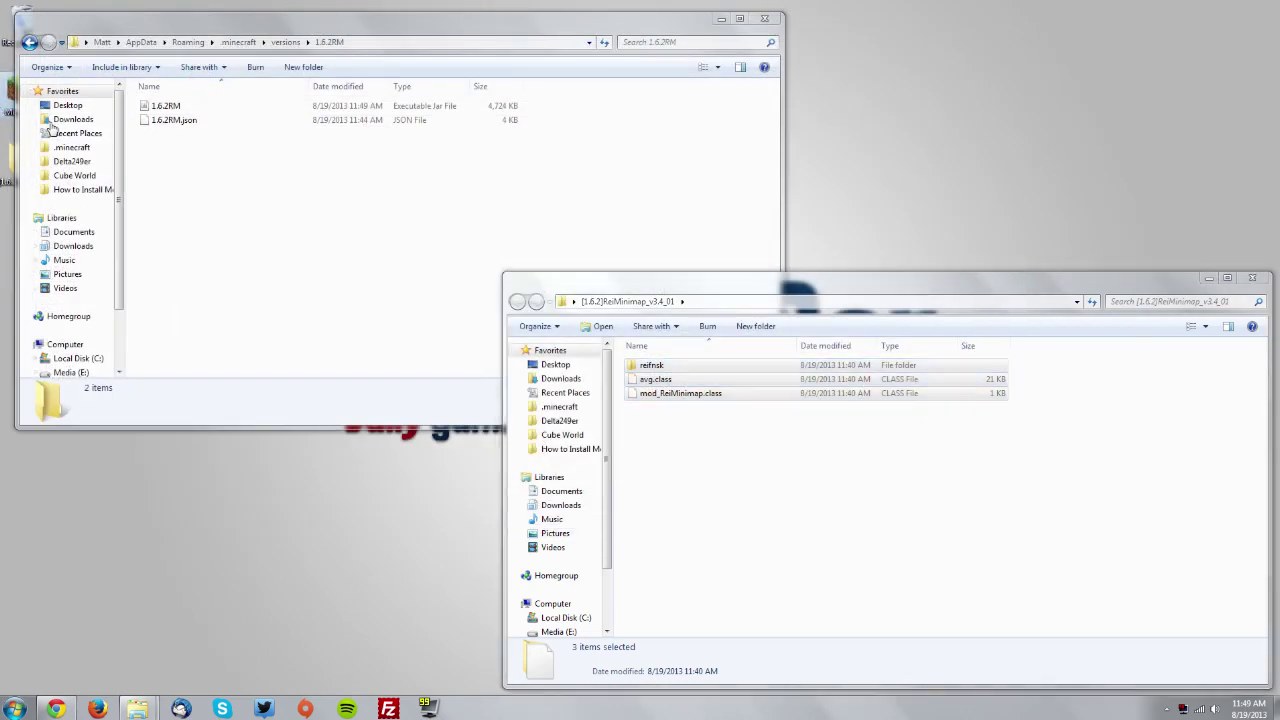
Step: Start the Minecraft Launcher and save a new profile named Rei's Minimap that uses version release 1.6.2RM
{"action": "double_click", "coordinate": [8, 92]}
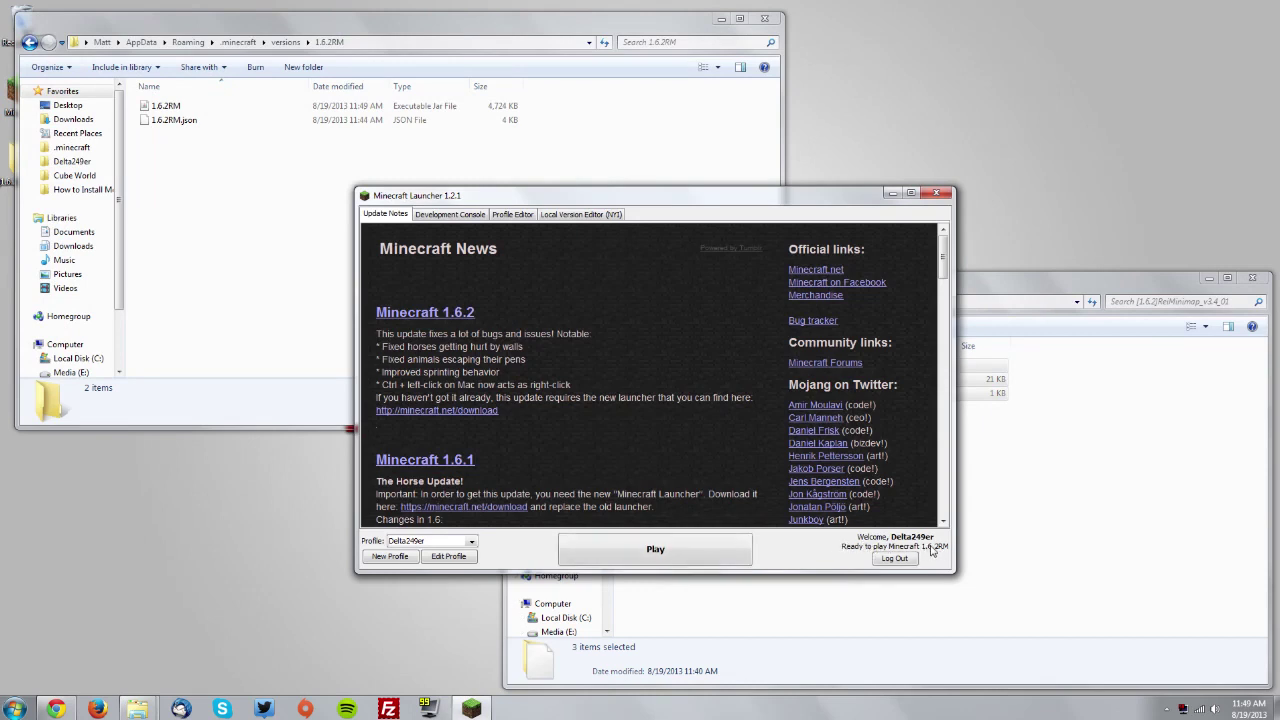
{"action": "left_click", "coordinate": [399, 561]}
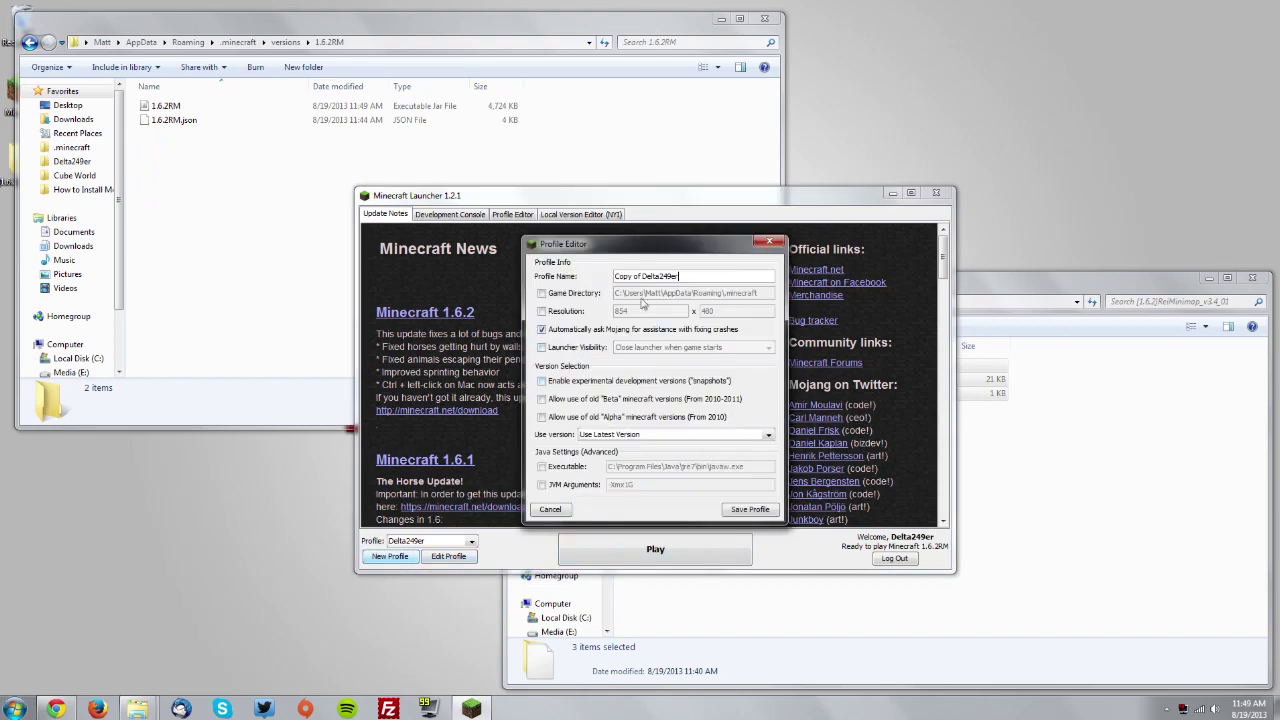
{"action": "type", "text": "Rei's Minimap"}
{"action": "left_click", "coordinate": [608, 436]}
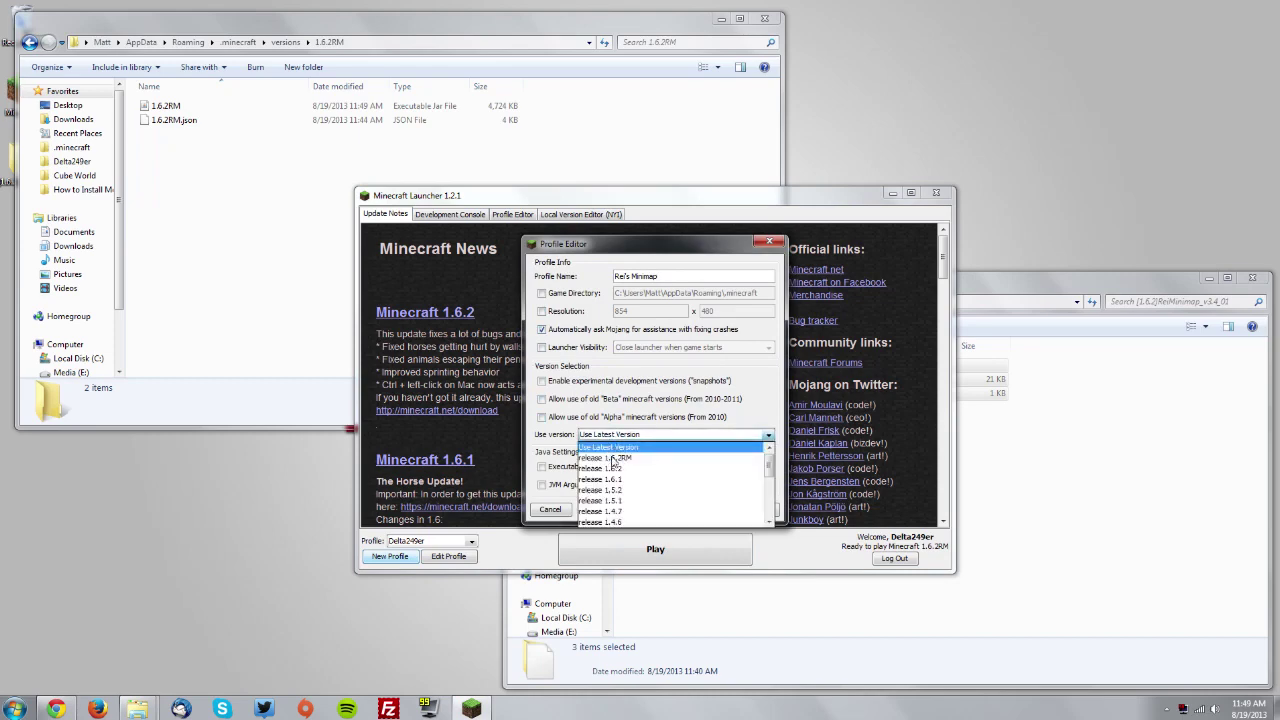
{"action": "left_click", "coordinate": [614, 458]}
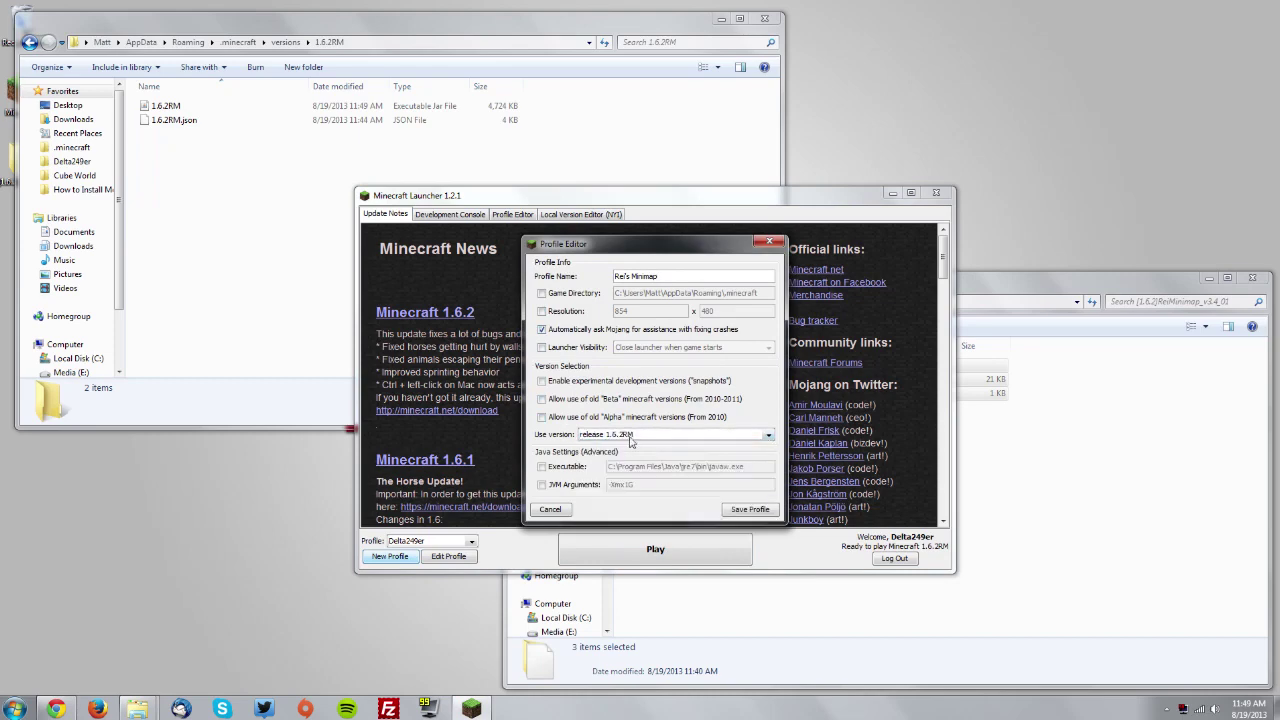
{"action": "left_click", "coordinate": [749, 510]}
Step: Start the game with the Rei's Minimap profile and load the Redstone Creations singleplayer world
{"action": "left_click", "coordinate": [473, 543]}
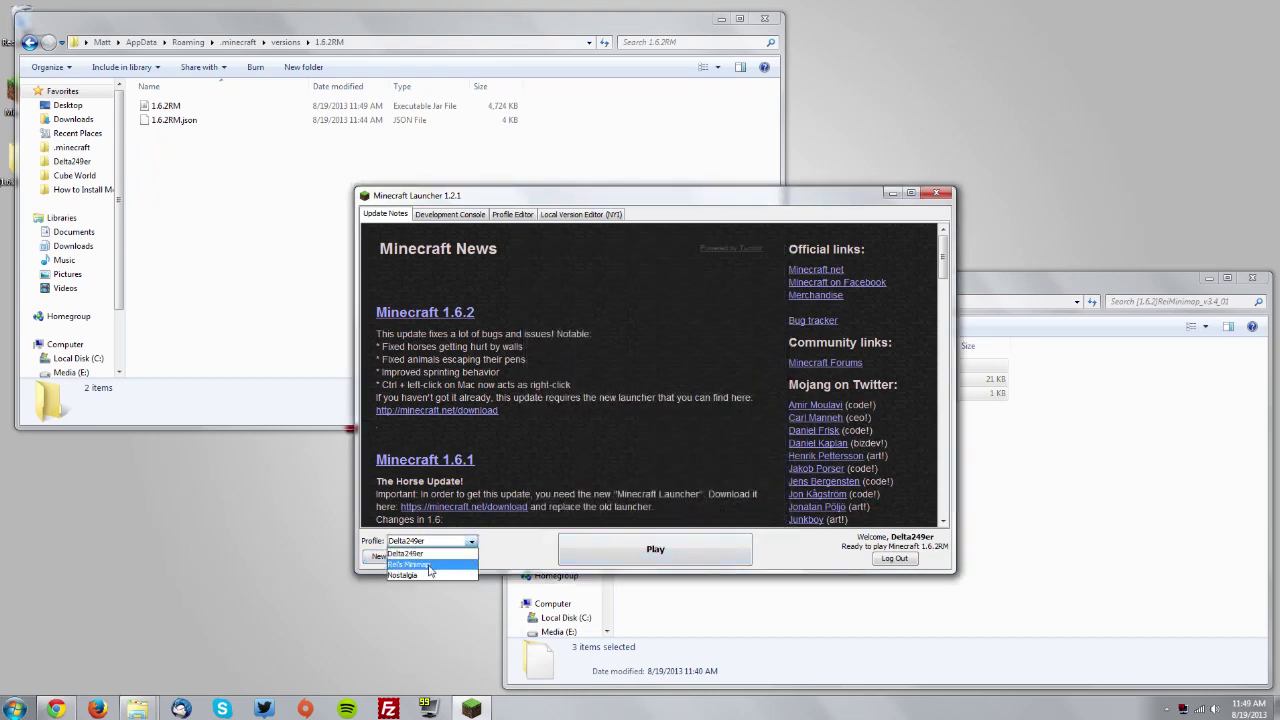
{"action": "left_click", "coordinate": [430, 567]}
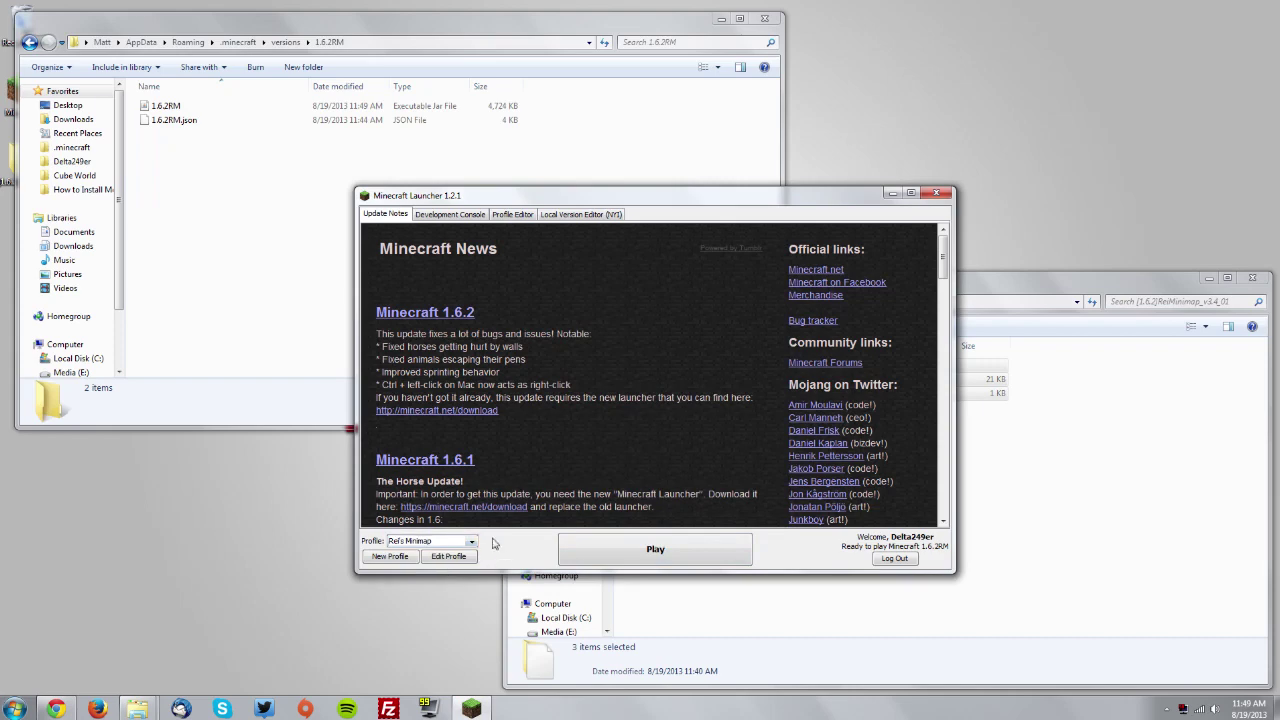
{"action": "left_click", "coordinate": [703, 554]}
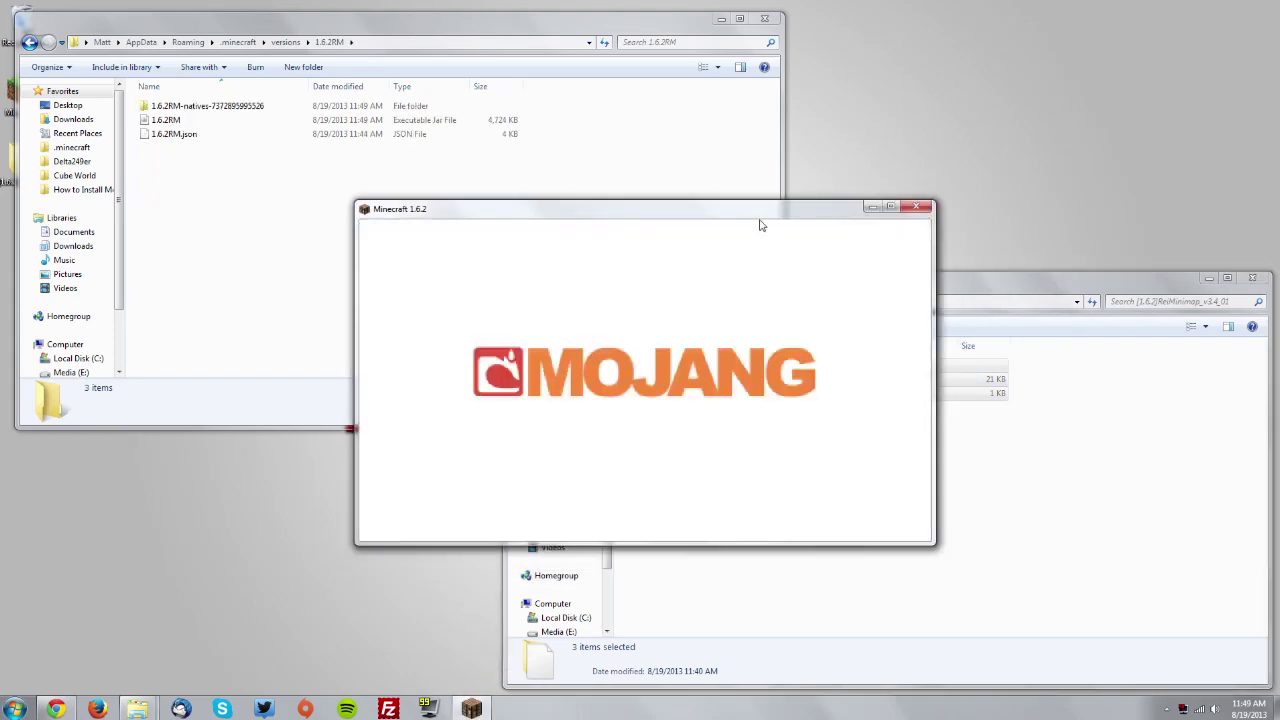
{"action": "left_click", "coordinate": [677, 382]}
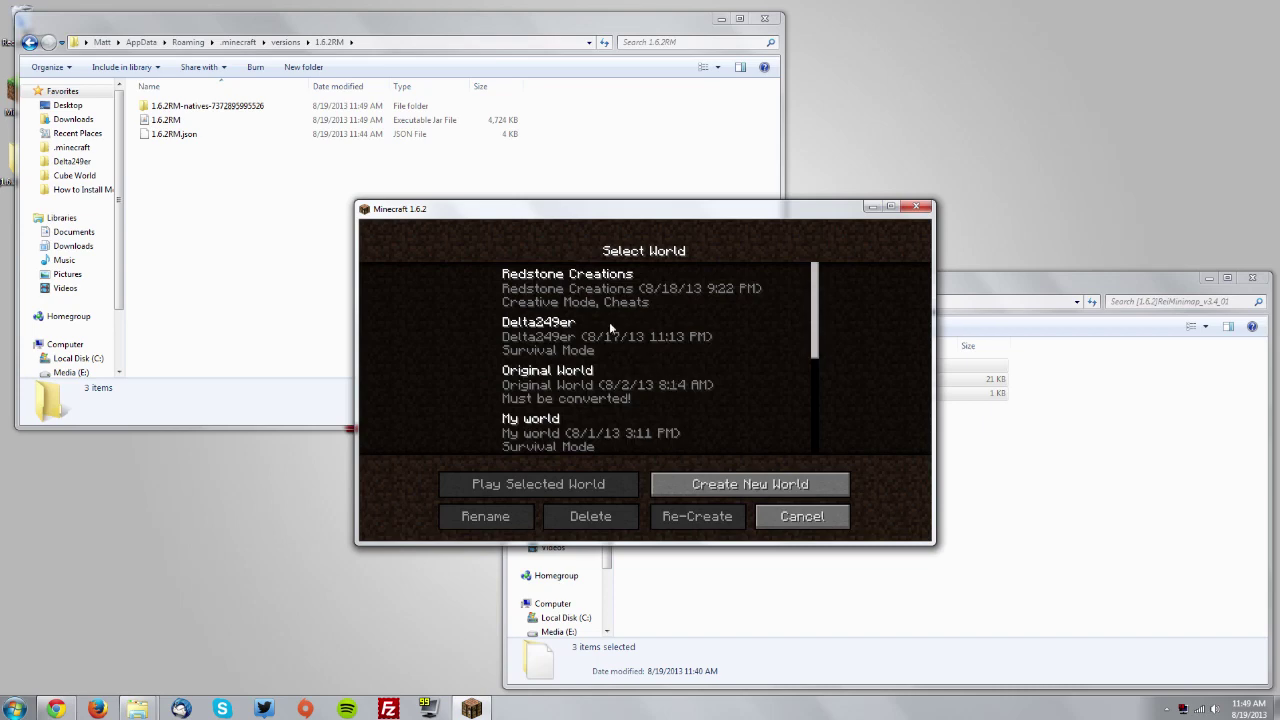
{"action": "double_click", "coordinate": [600, 288]}
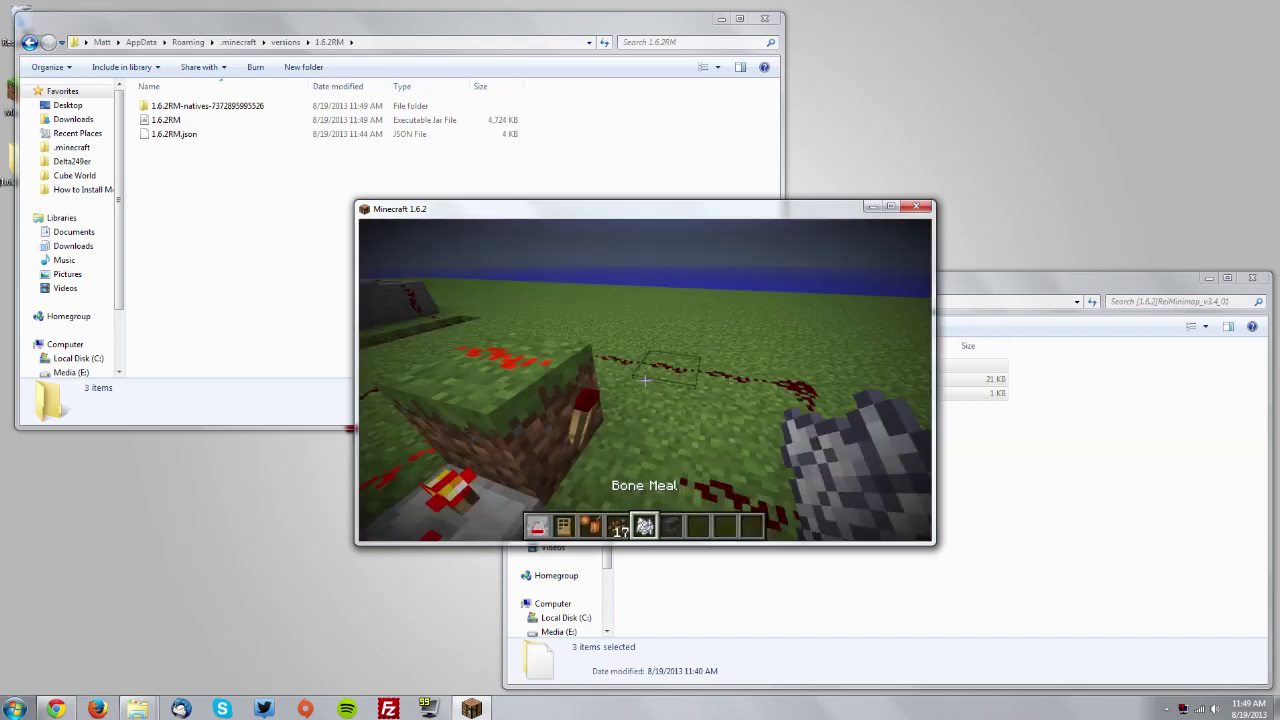
Step: View the Rei's Minimap v3.4_01 settings menu in the loaded world and return to the game
{"action": "key", "text": "e"}
{"action": "key", "text": "e"}
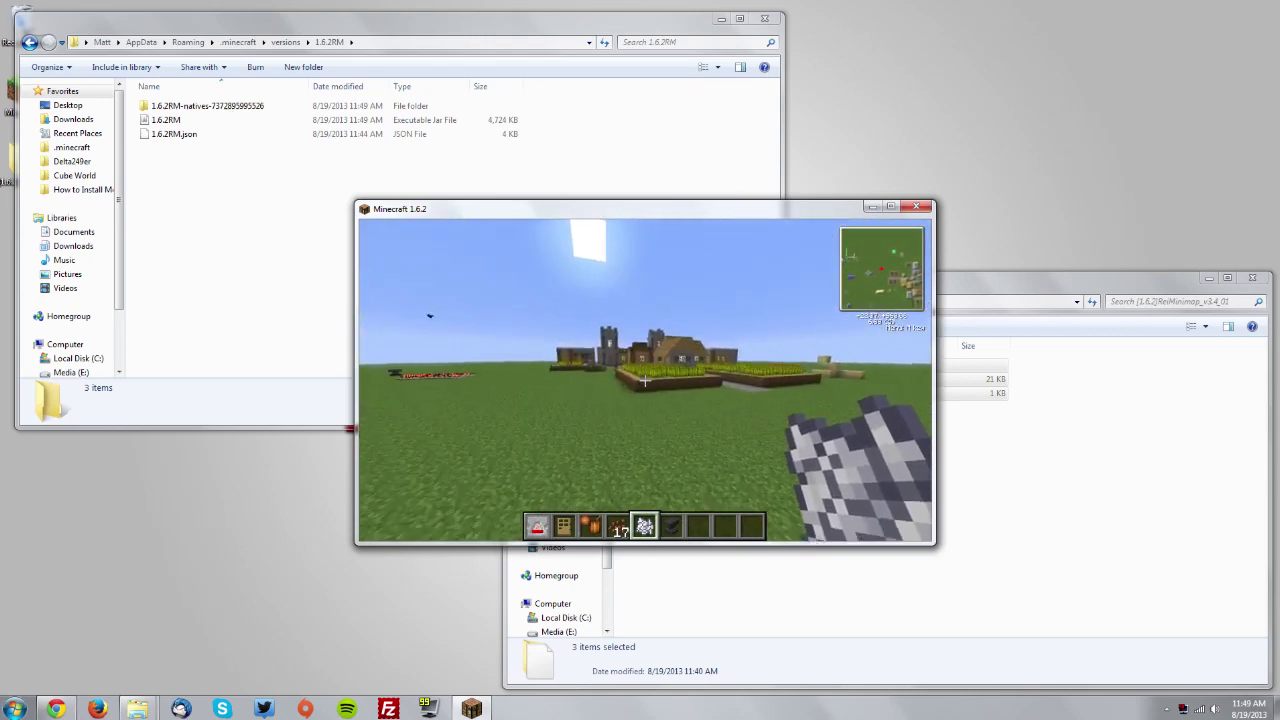
{"action": "key", "text": "m"}
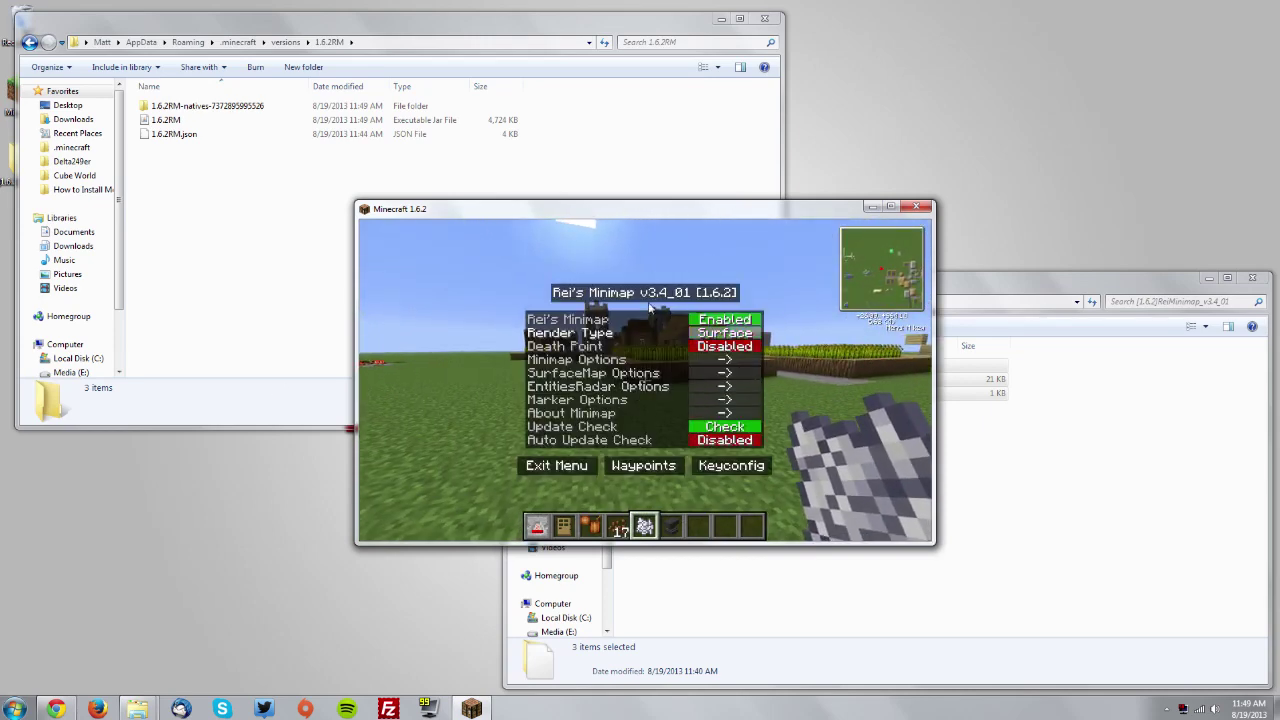
{"action": "key", "text": "Escape"}
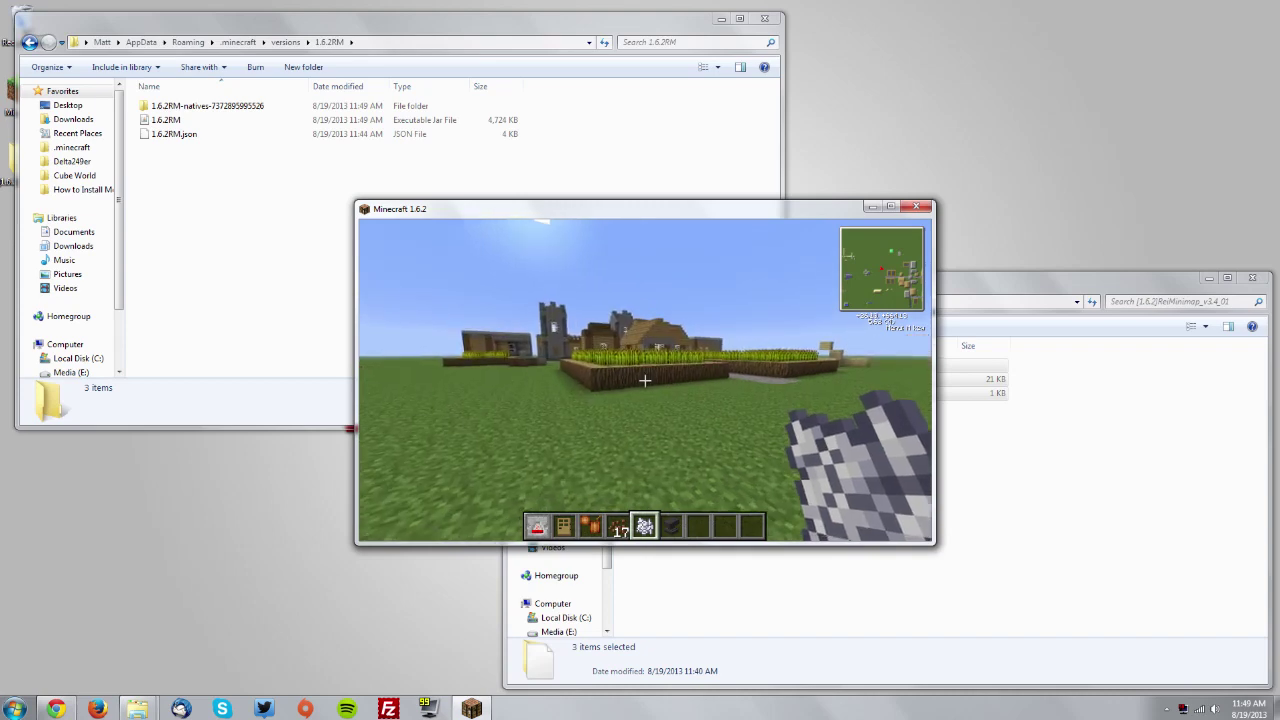
Step: Walk past the village's wheat farm and houses to the wooden plank structures, checking how the minimap tracks the movement
{"action": "key", "text": "w"}
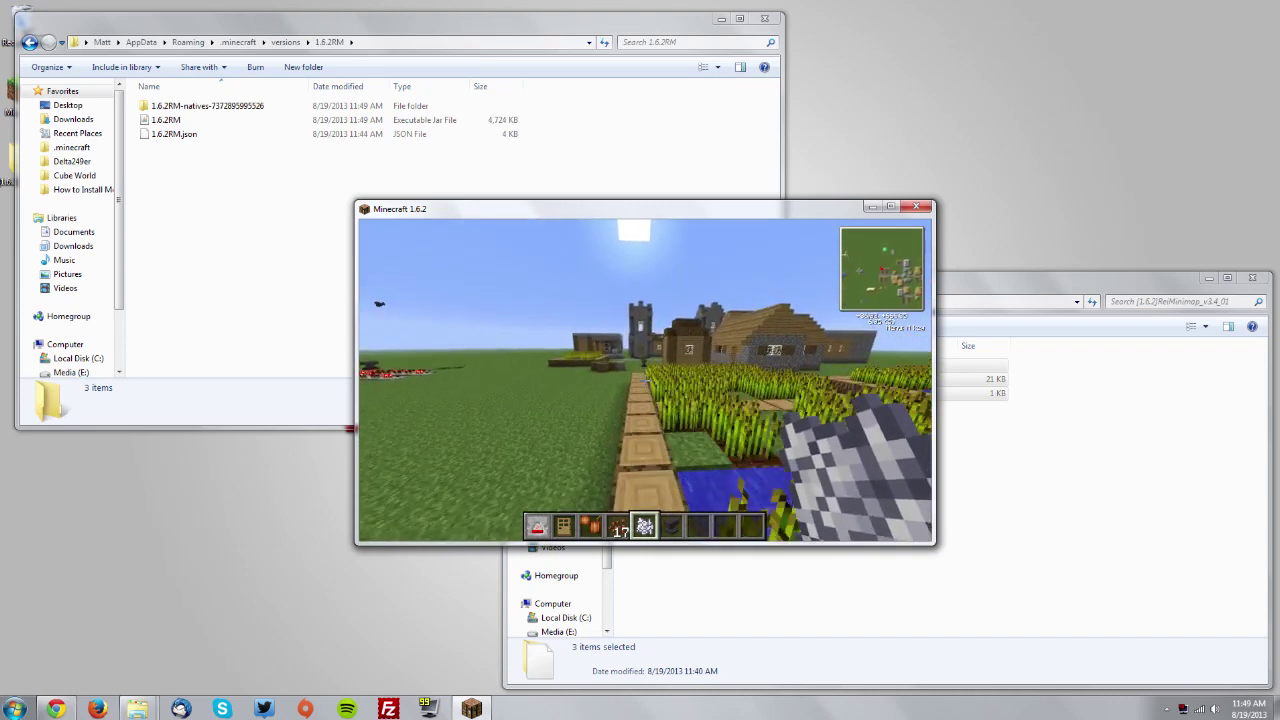
{"action": "key", "text": "w"}
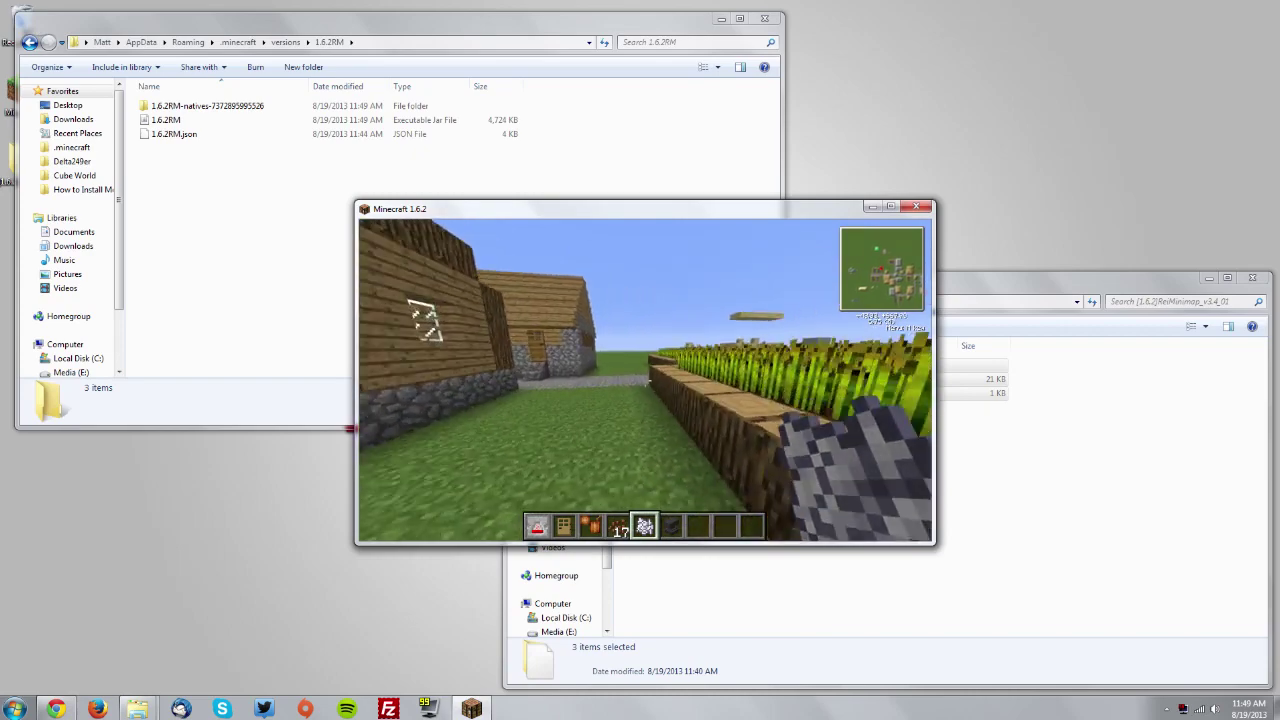
{"action": "key", "text": "w"}
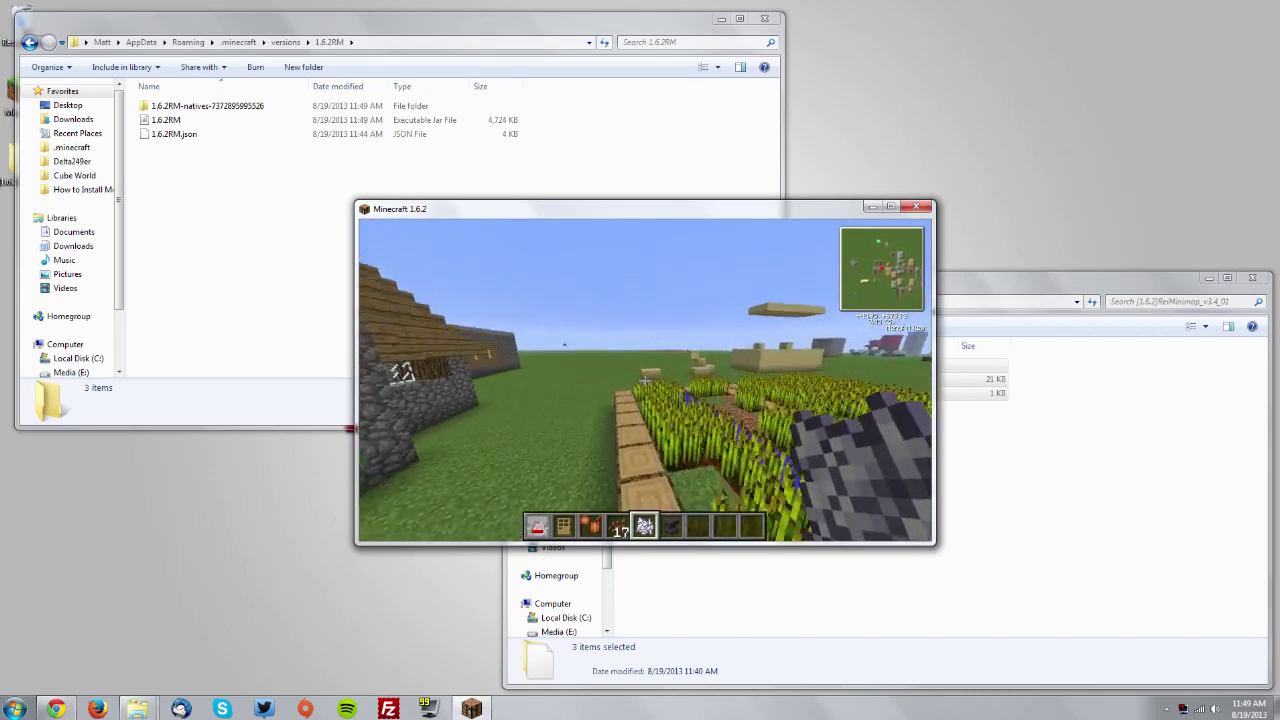
{"action": "key", "text": "w"}
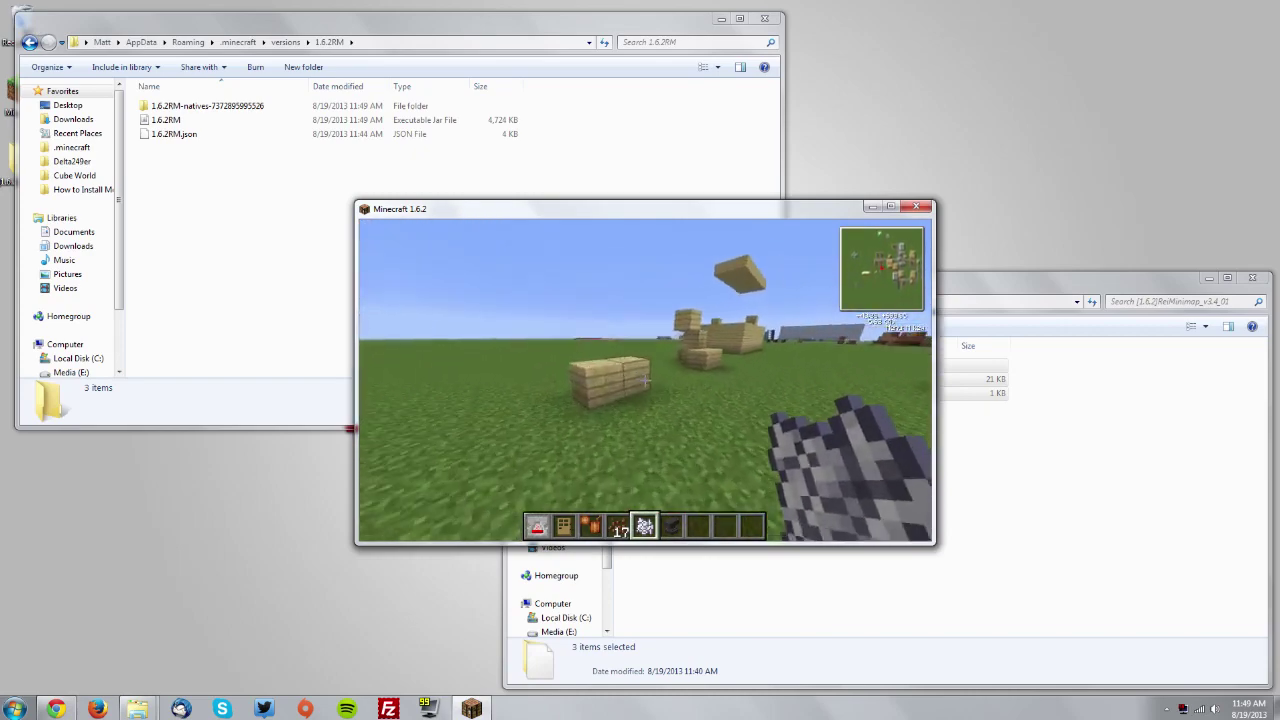
{"action": "key", "text": "w"}
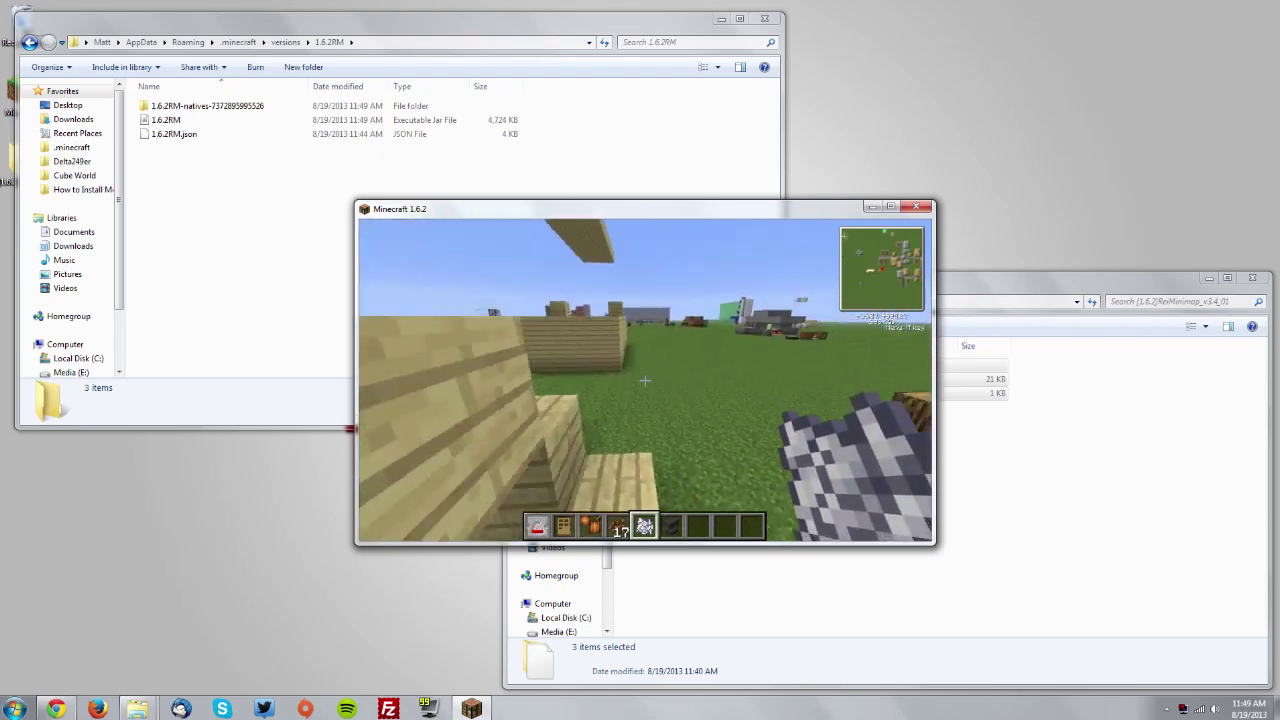
{"action": "key", "text": "s"}
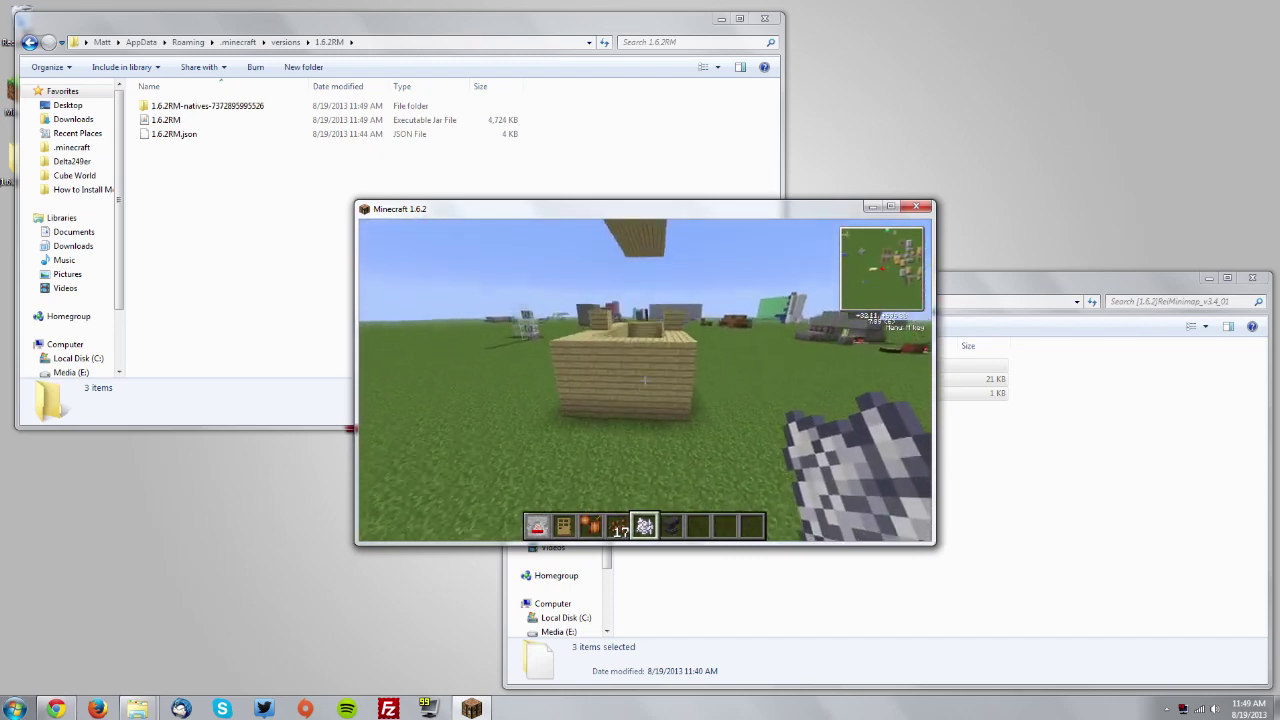
{"action": "key", "text": "w"}
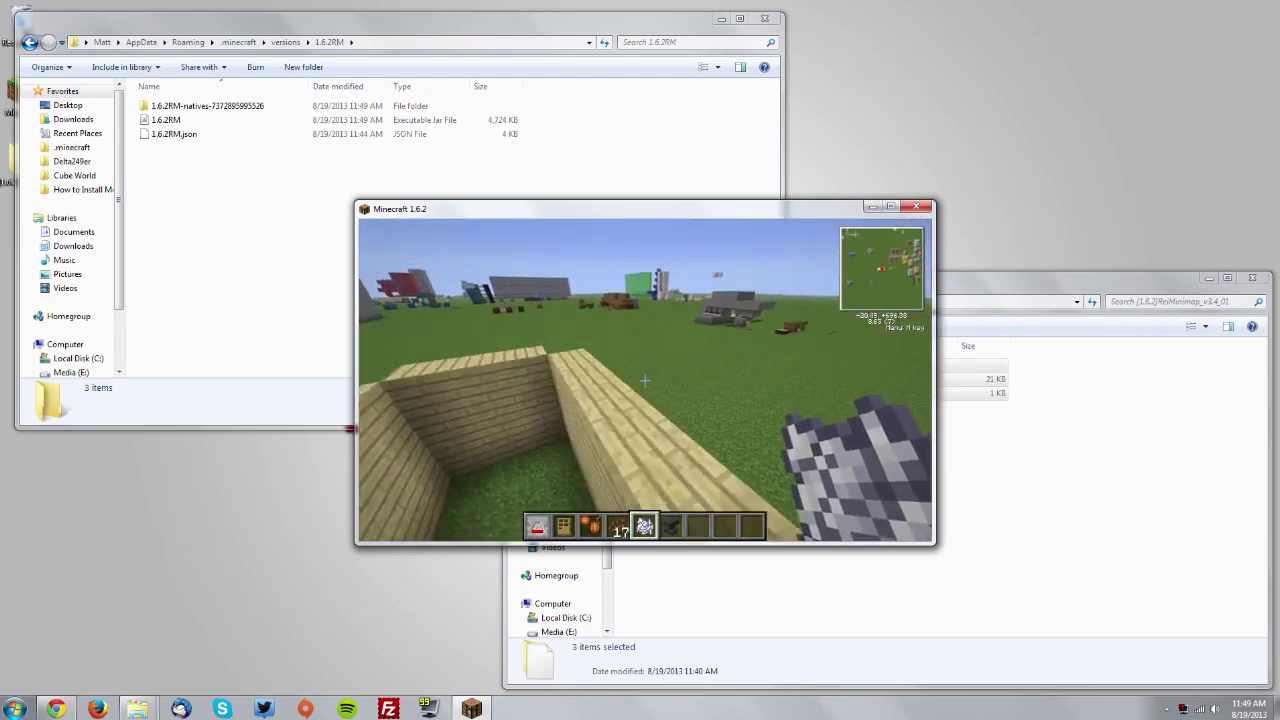